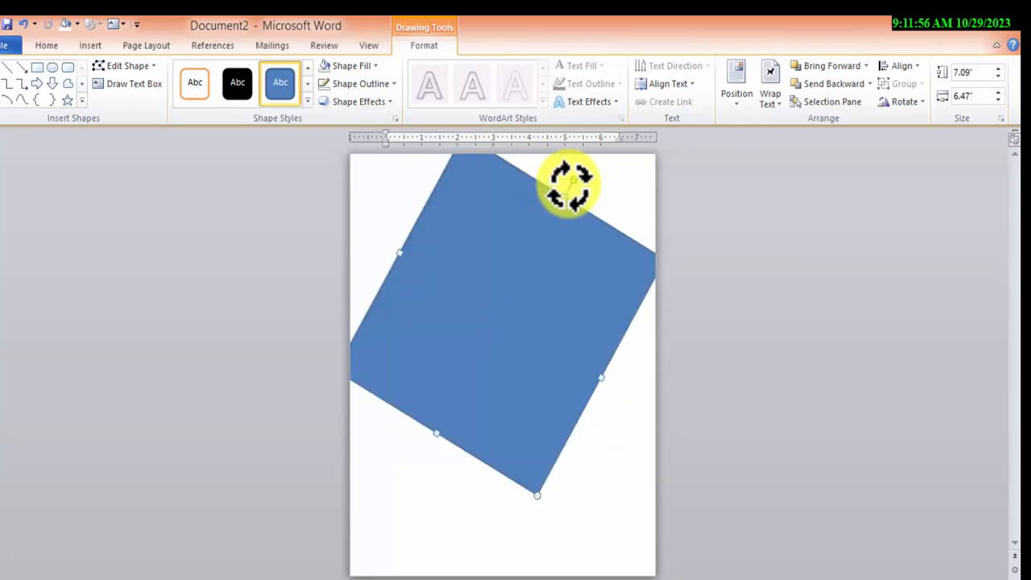
# - Move the tilted blue rectangle toward the page's upper-left corner, then enlarge a duplicate to about 7.64" by 7.35" and offset it around the original
pyautogui.moveTo(525, 334); pyautogui.dragTo(527, 272)
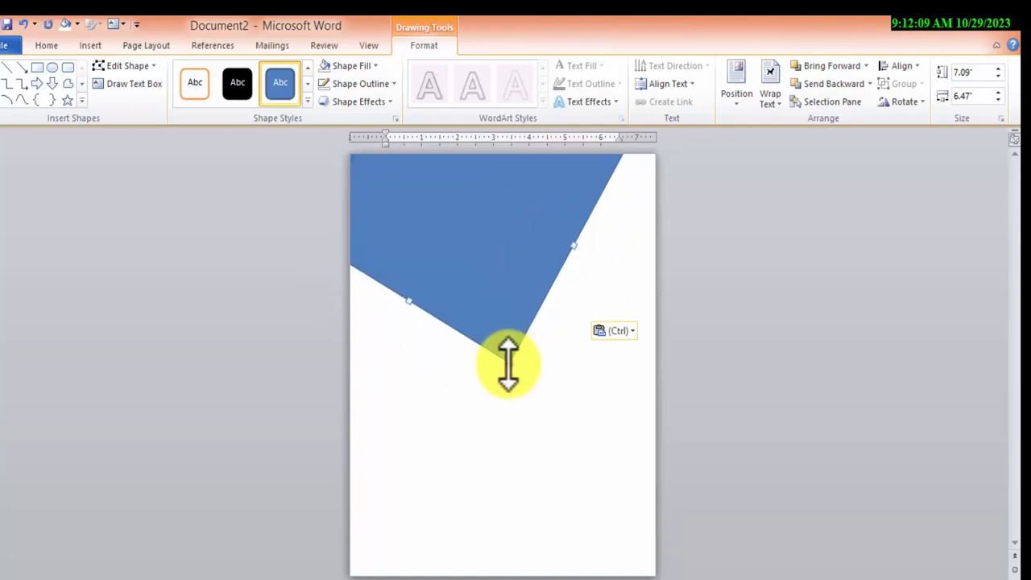
pyautogui.moveTo(508, 367); pyautogui.dragTo(527, 398)
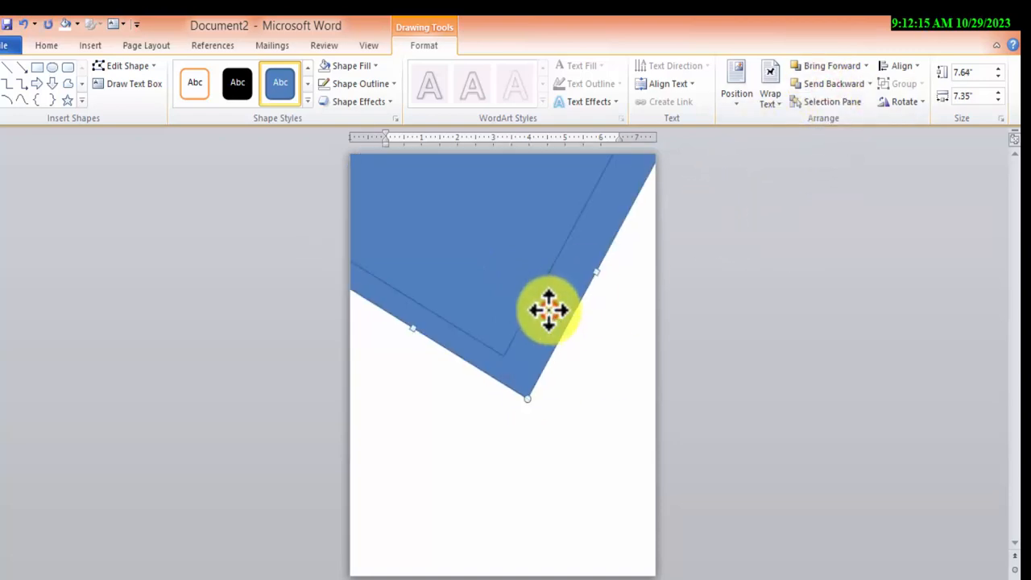
pyautogui.moveTo(548, 310); pyautogui.dragTo(539, 313)
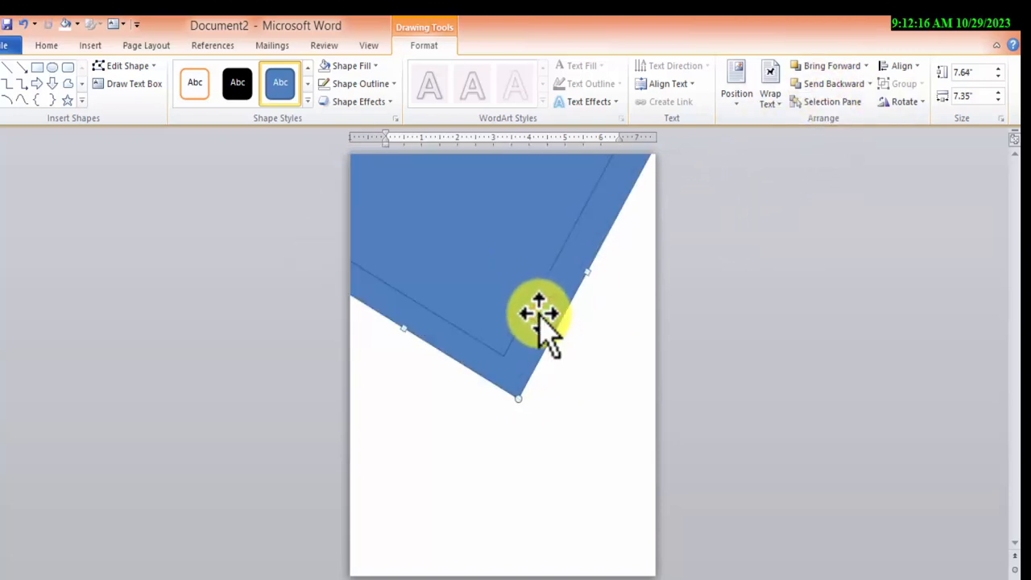
# - Fill the enlarged duplicate with standard green and place it behind the blue rectangle as a border
pyautogui.click(357, 68)
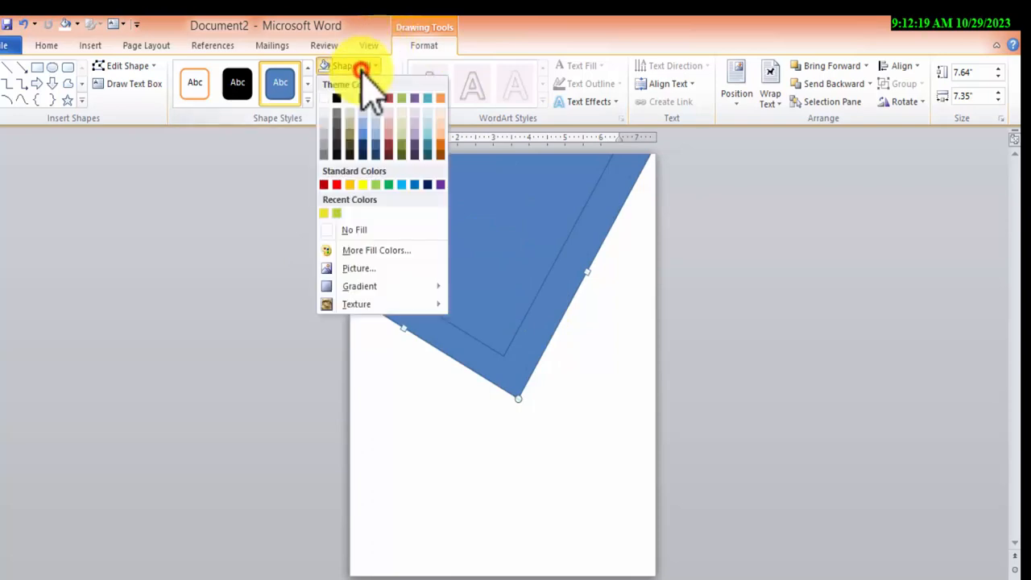
pyautogui.click(390, 184)
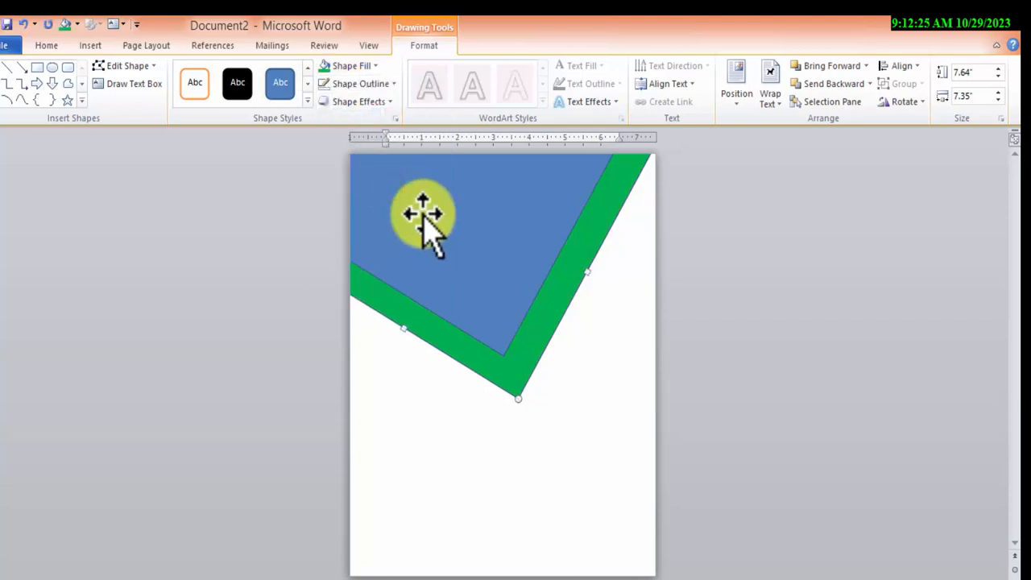
# - Duplicate the green rectangle, send the copy behind the others and shift it so a short strip shows below the green border's lower-left edge
pyautogui.moveTo(505, 371); pyautogui.dragTo(527, 395)
pyautogui.moveTo(527, 345); pyautogui.dragTo(486, 367)
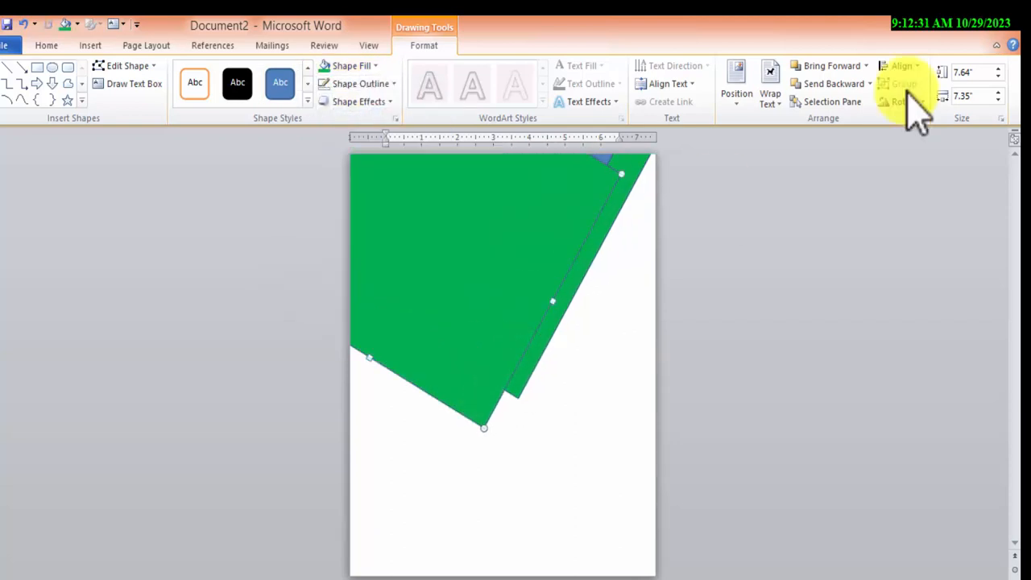
pyautogui.click(837, 83)
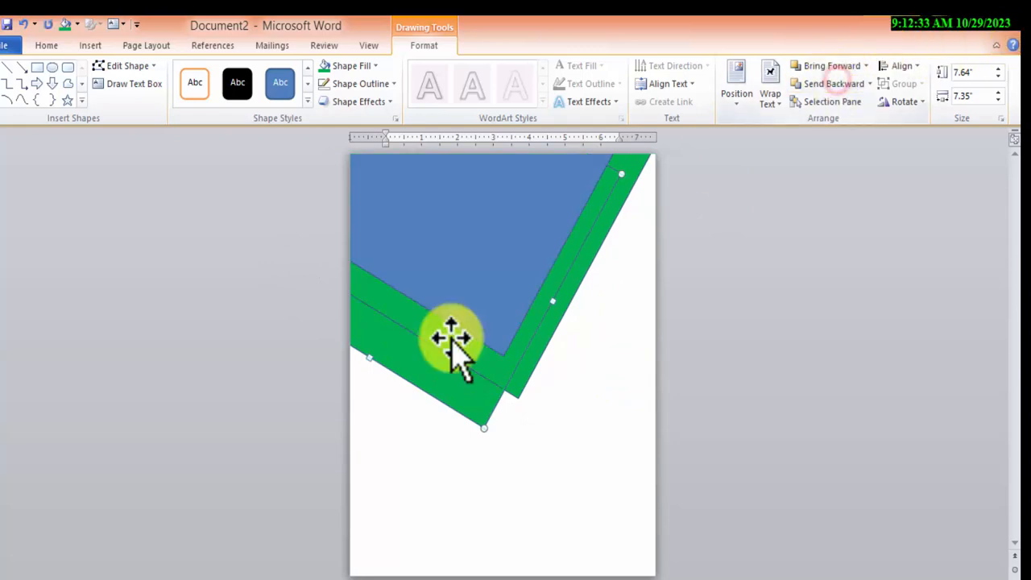
pyautogui.moveTo(444, 379); pyautogui.dragTo(405, 348)
pyautogui.click(475, 439)
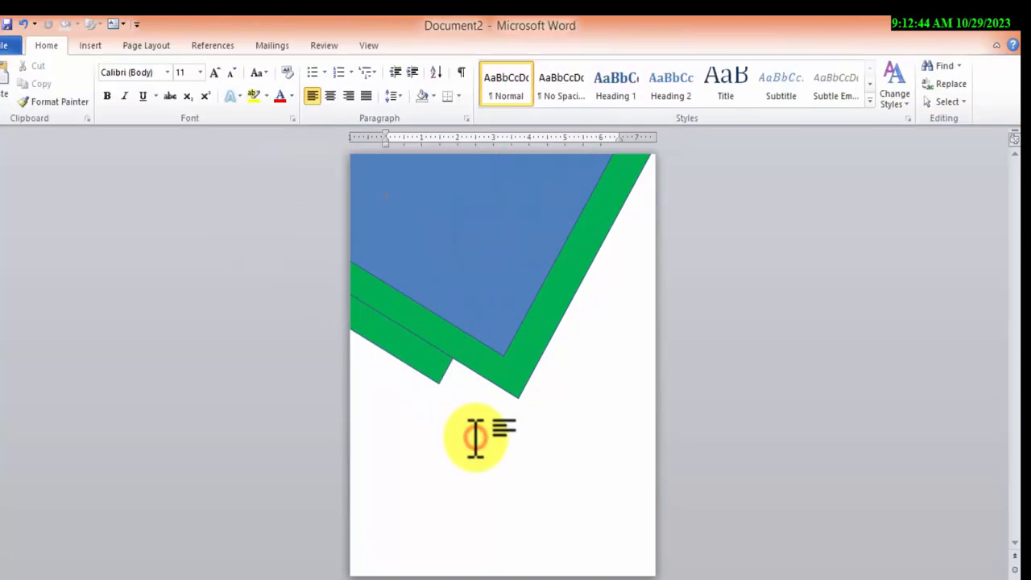
# - Draw a rectangle about 1.06" by 8.28", tilt it, and arrange four staggered parallel copies in the page's lower-right corner
pyautogui.click(84, 46)
pyautogui.click(200, 90)
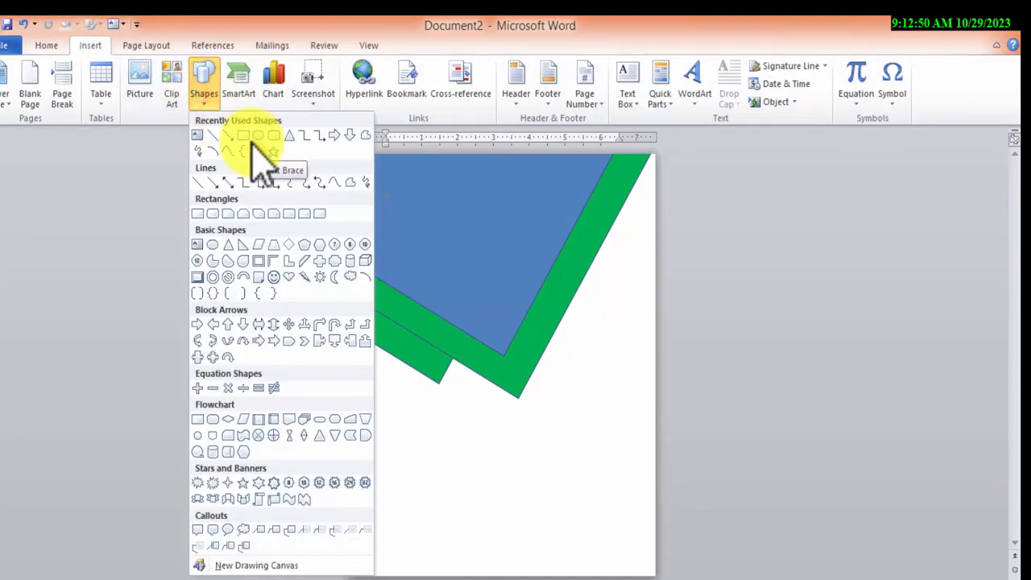
pyautogui.click(243, 134)
pyautogui.moveTo(396, 465)
pyautogui.mouseDown()
pyautogui.moveTo(685, 548)
pyautogui.moveTo(694, 505)
pyautogui.mouseUp()
pyautogui.moveTo(546, 445); pyautogui.dragTo(574, 422)
pyautogui.moveTo(522, 461); pyautogui.dragTo(578, 546)
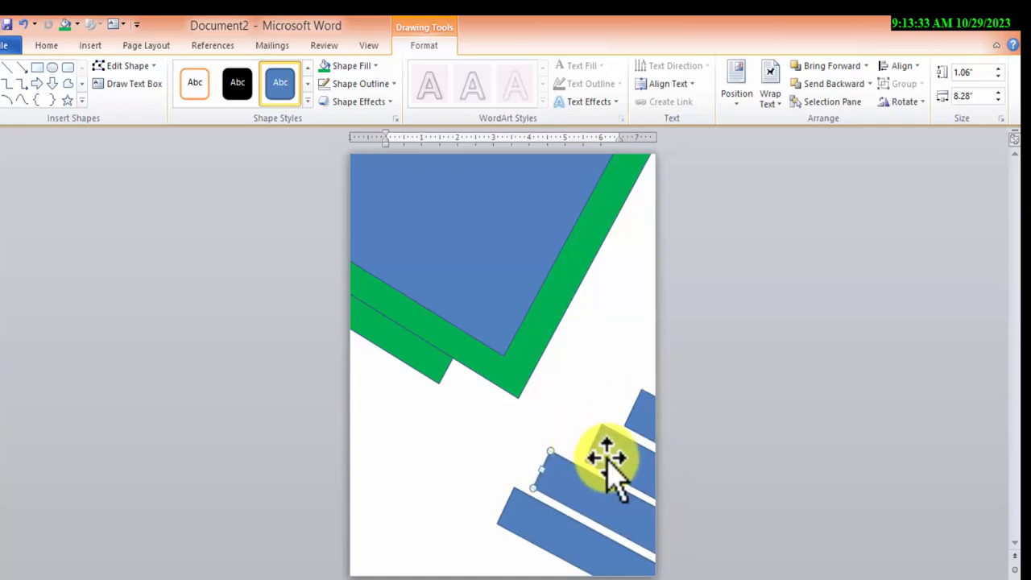
# - Fill the topmost and third diagonal bars with standard orange and apply the centred inner shadow to both
pyautogui.keyDown('shift'); pyautogui.click(637, 418); pyautogui.keyUp('shift')
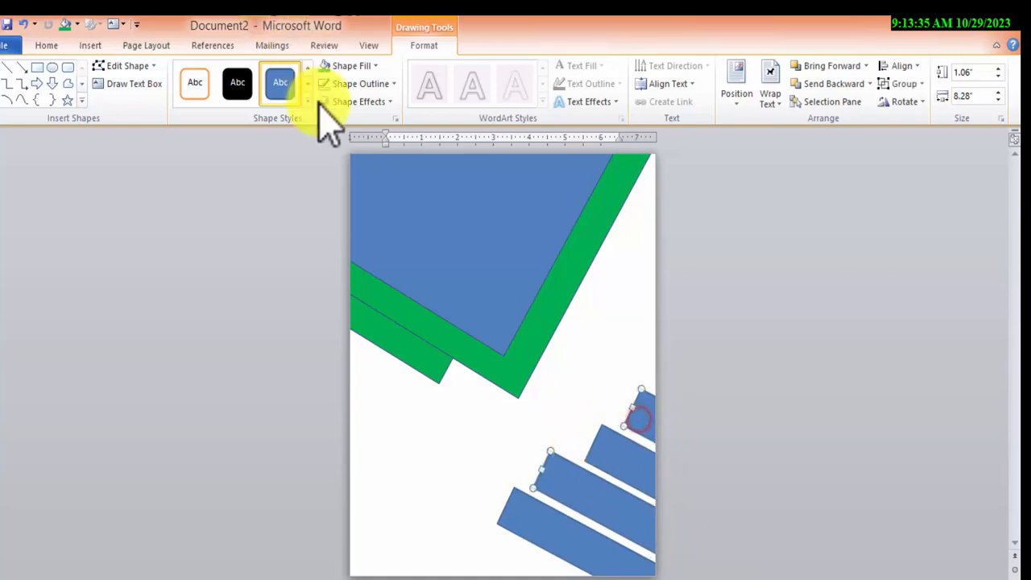
pyautogui.click(347, 67)
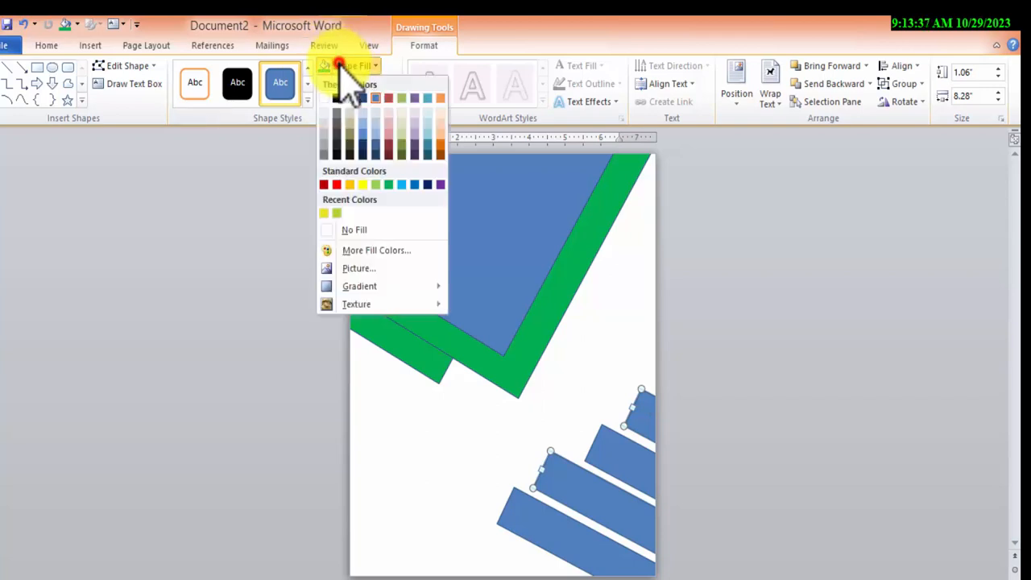
pyautogui.click(349, 185)
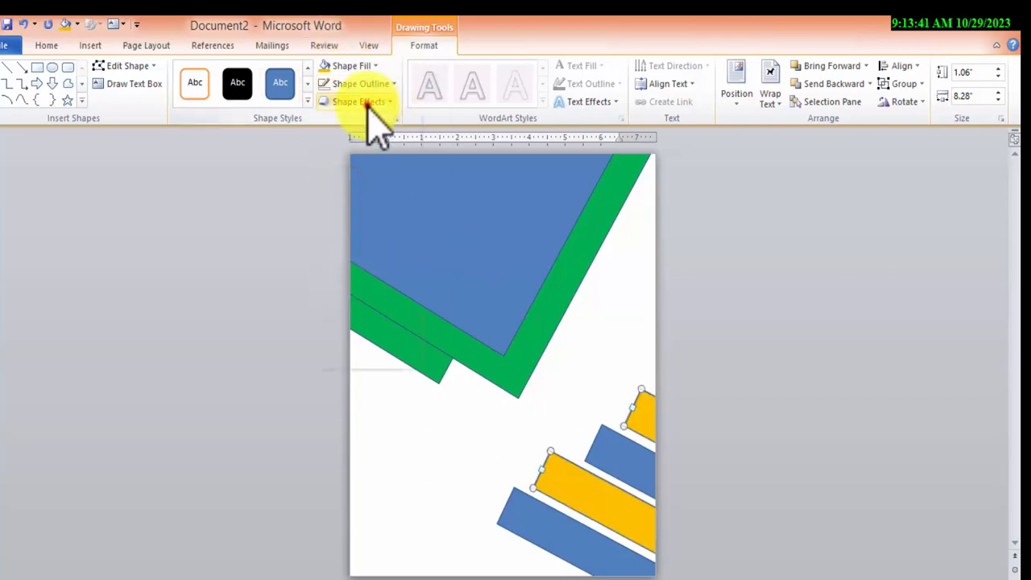
pyautogui.click(368, 104)
pyautogui.click(376, 170)
pyautogui.click(485, 429)
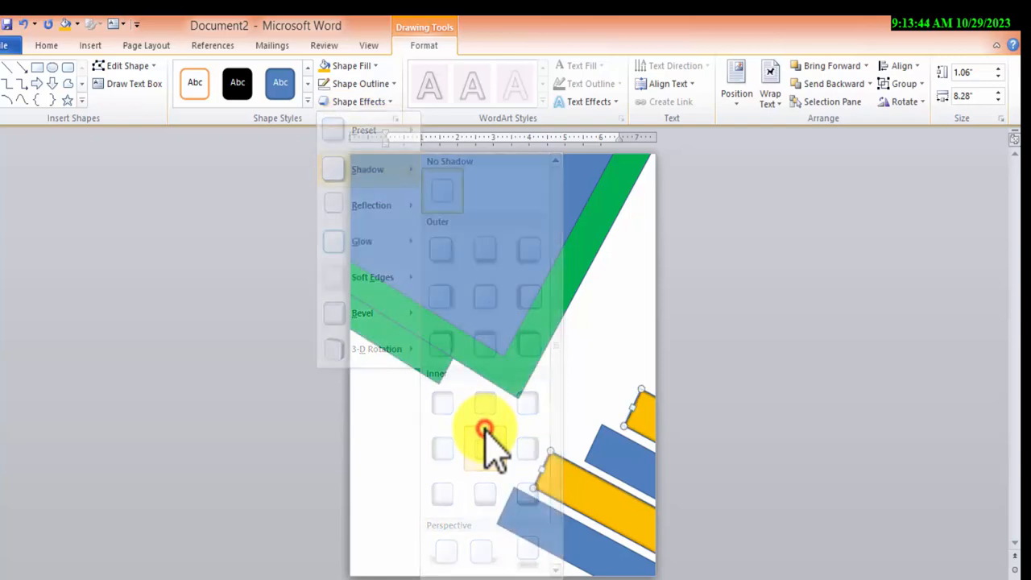
# - Apply an 18 pt glow preset to the two orange bars and set the glow colour to standard green
pyautogui.click(359, 102)
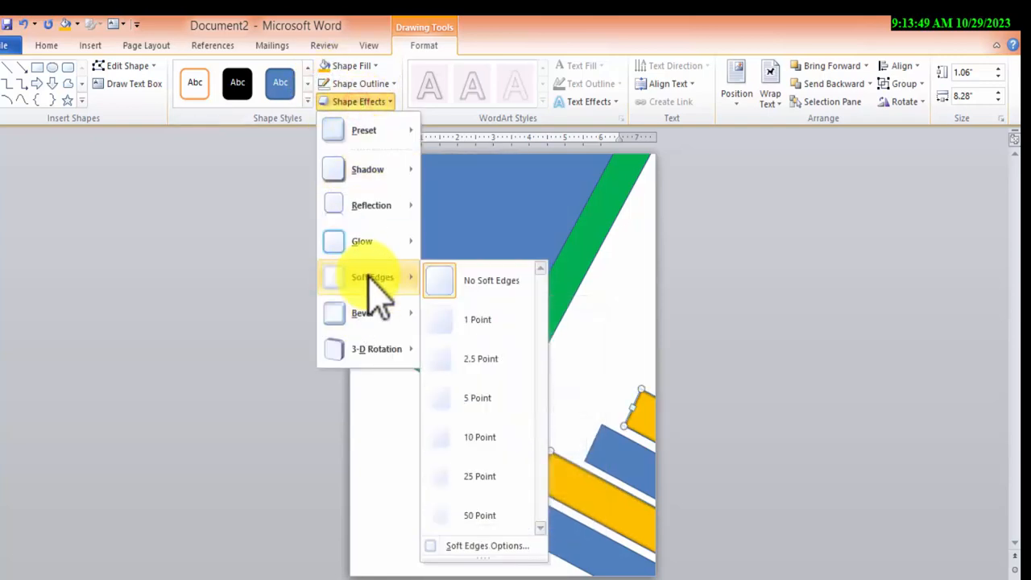
pyautogui.moveTo(368, 253)
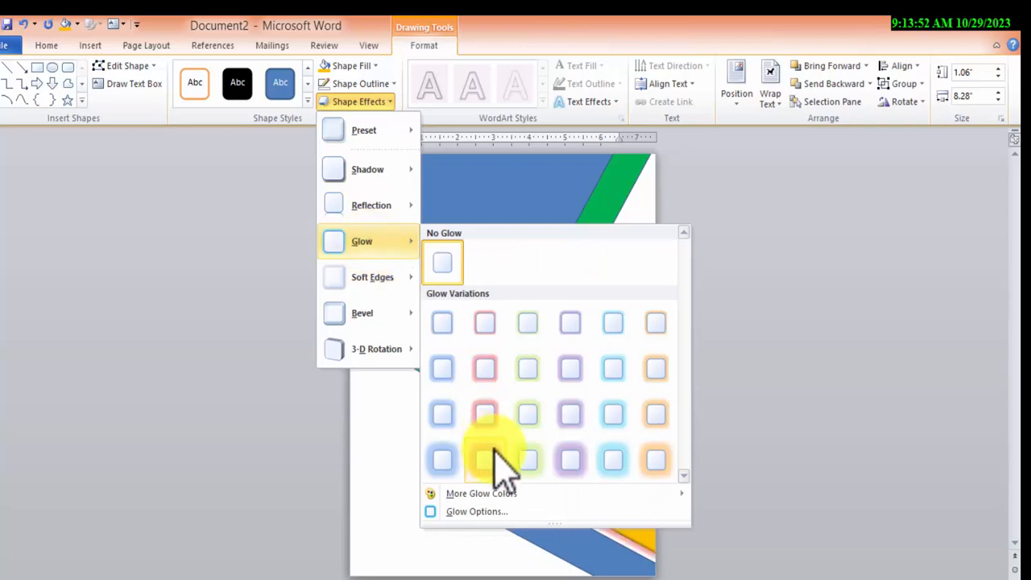
pyautogui.click(475, 495)
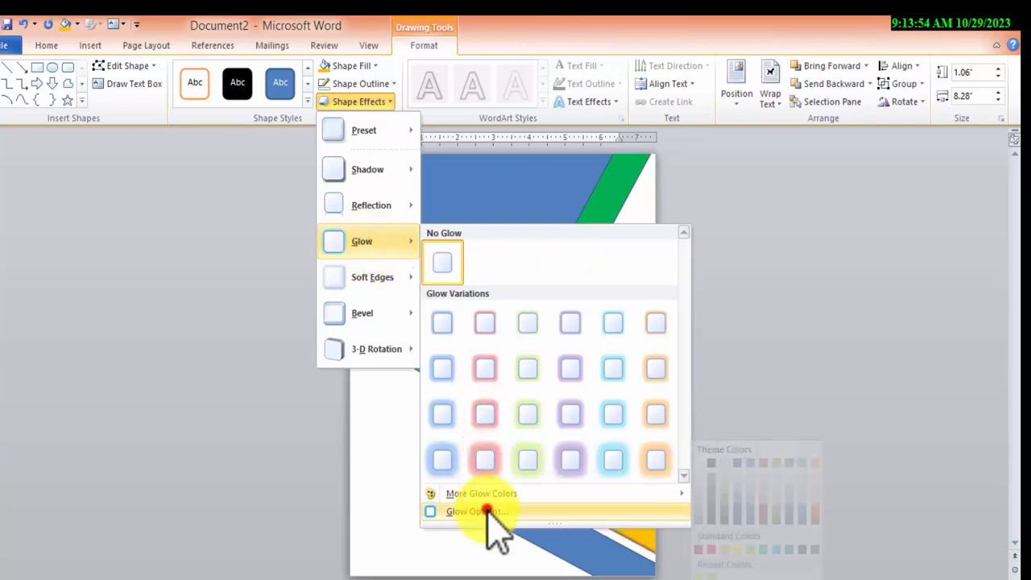
pyautogui.click(479, 512)
pyautogui.click(827, 149)
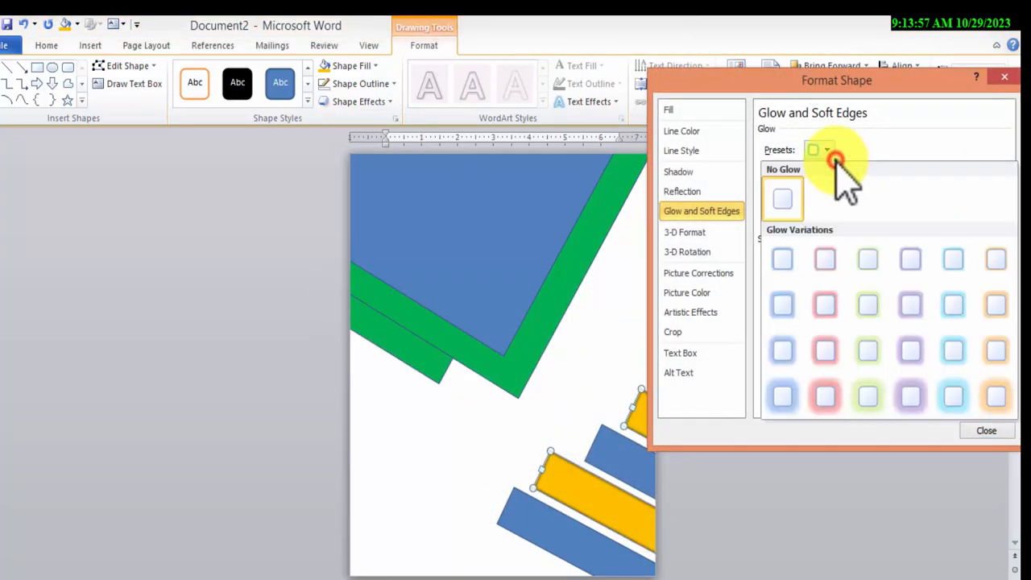
pyautogui.click(808, 395)
pyautogui.click(822, 173)
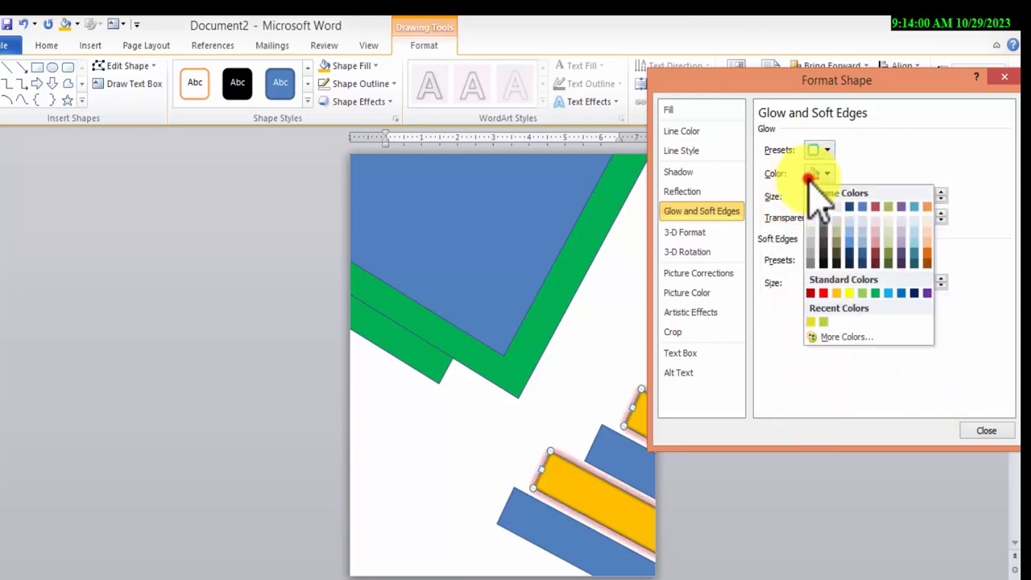
pyautogui.click(876, 296)
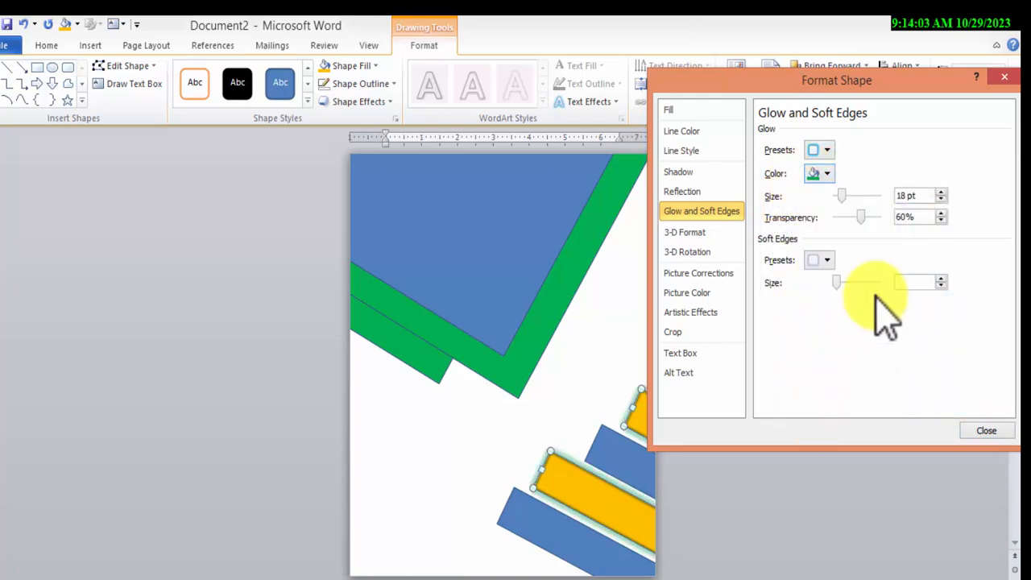
# - Try 2.5 pt soft edges on the orange bars, then set the soft edges to the 5 Point preset
pyautogui.moveTo(841, 282)
pyautogui.mouseDown()
pyautogui.moveTo(875, 282)
pyautogui.moveTo(831, 282)
pyautogui.mouseUp()
pyautogui.click(827, 259)
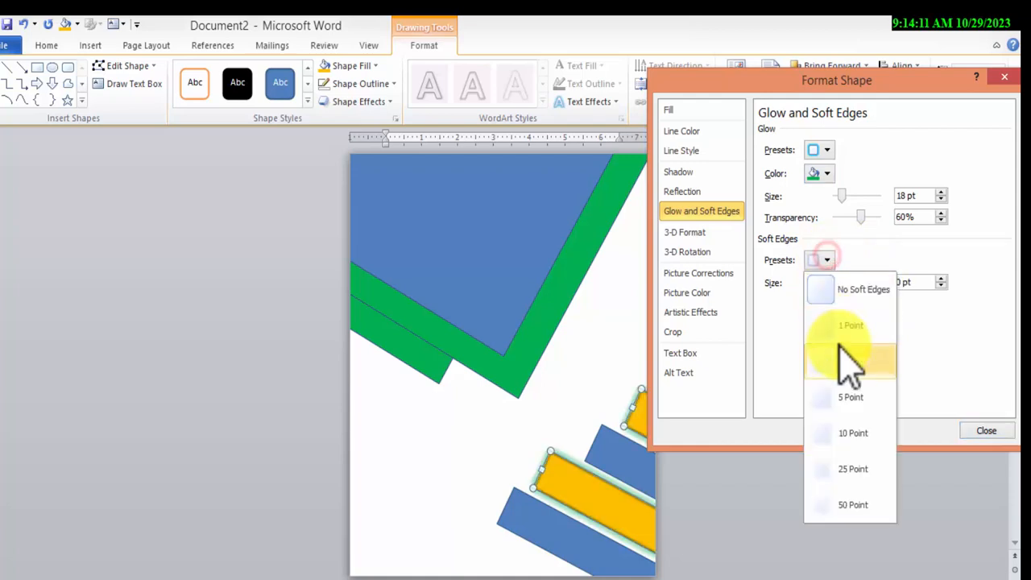
pyautogui.click(840, 358)
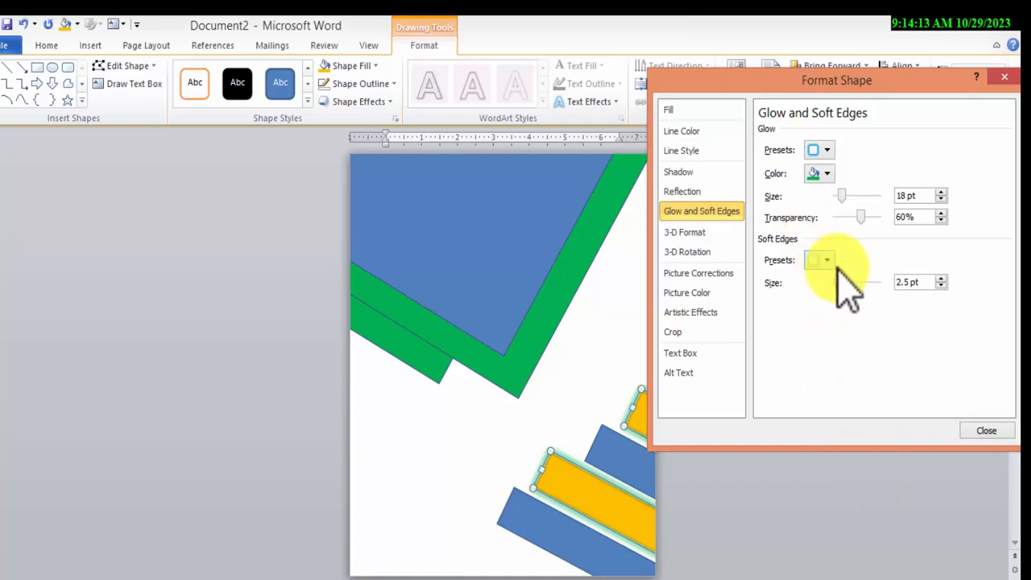
pyautogui.click(829, 260)
pyautogui.click(879, 396)
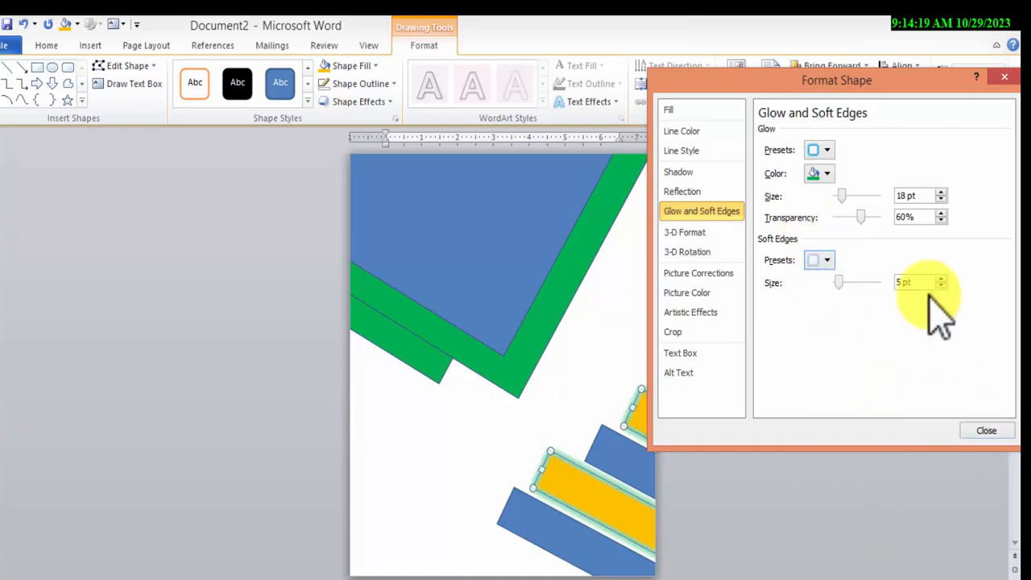
# - Set the orange bars' glow size to 51 pt and its transparency to 61%, and close the shape formatting settings
pyautogui.moveTo(841, 193); pyautogui.dragTo(839, 220)
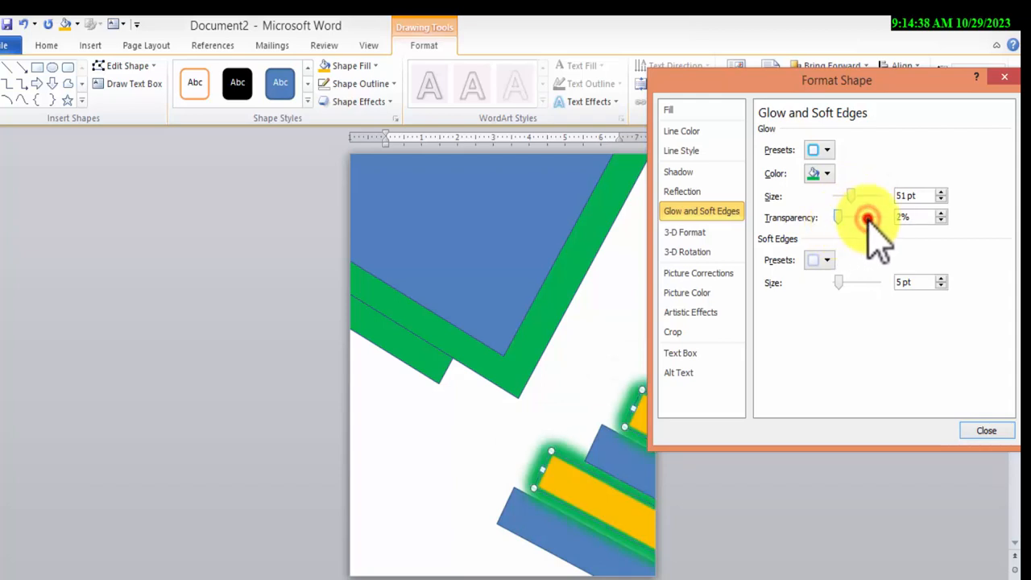
pyautogui.moveTo(838, 219); pyautogui.dragTo(863, 218)
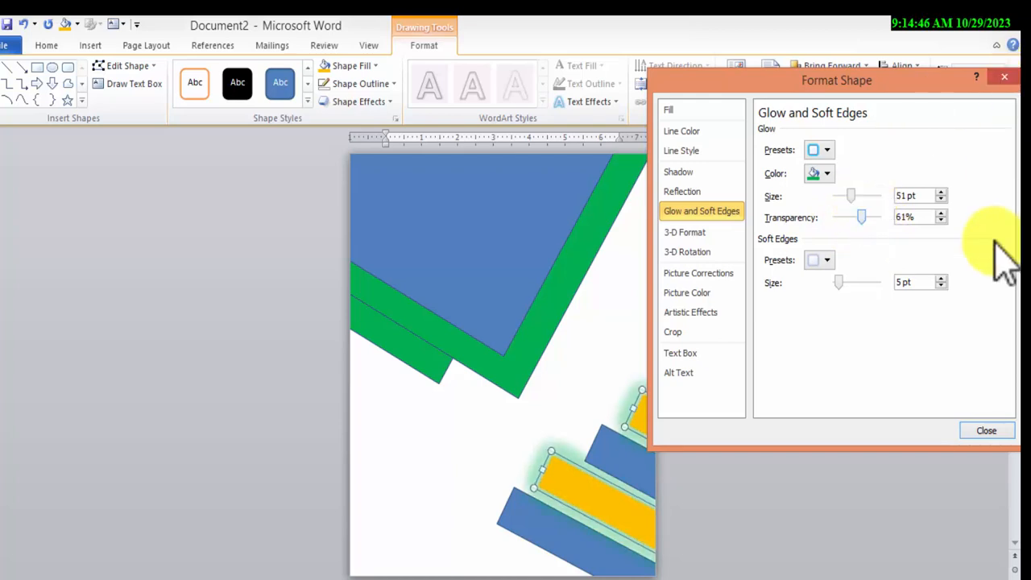
pyautogui.click(990, 431)
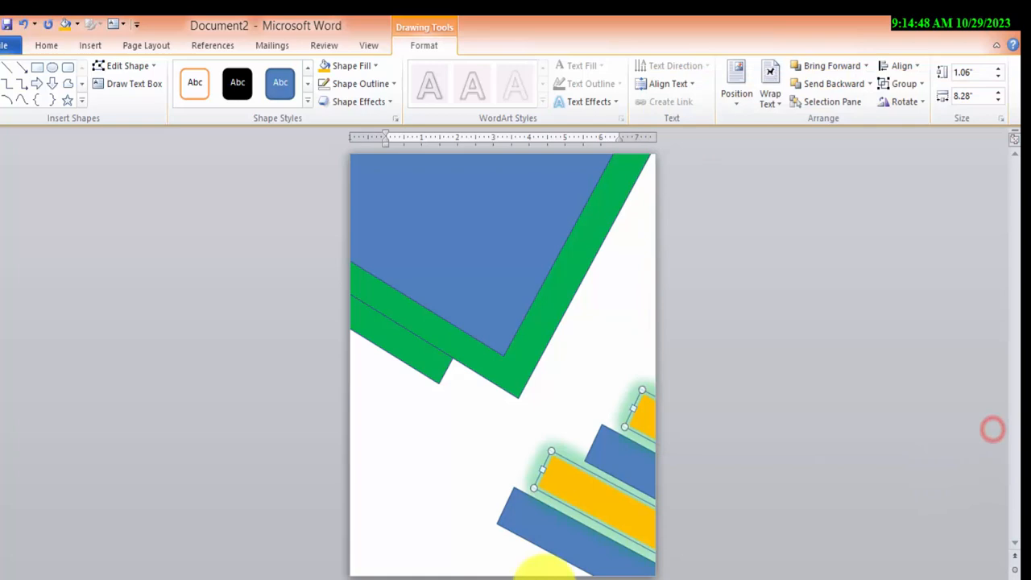
# - Fill the two remaining blue diagonal bars with standard red
pyautogui.click(564, 531)
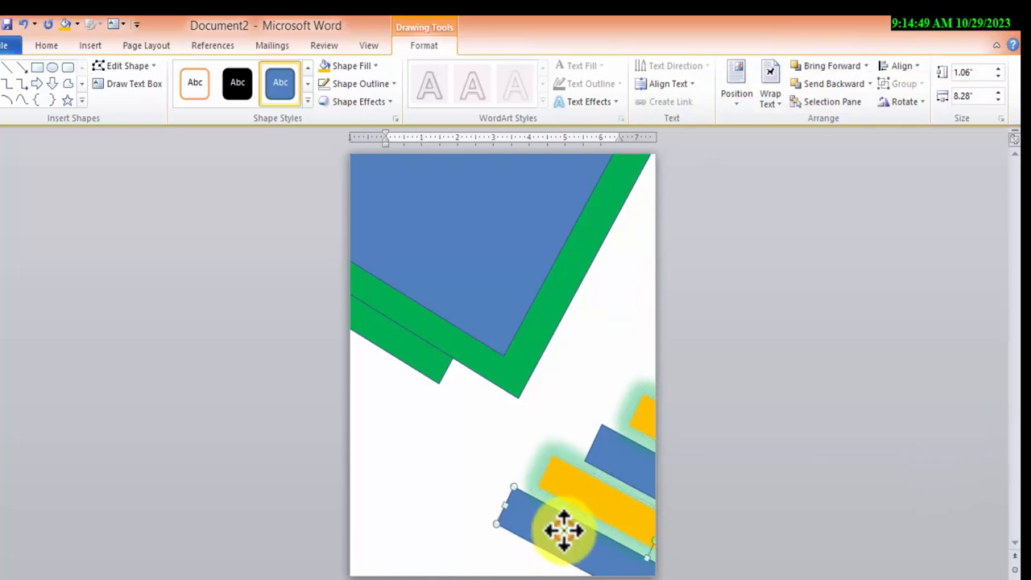
pyautogui.keyDown('shift'); pyautogui.click(626, 473); pyautogui.keyUp('shift')
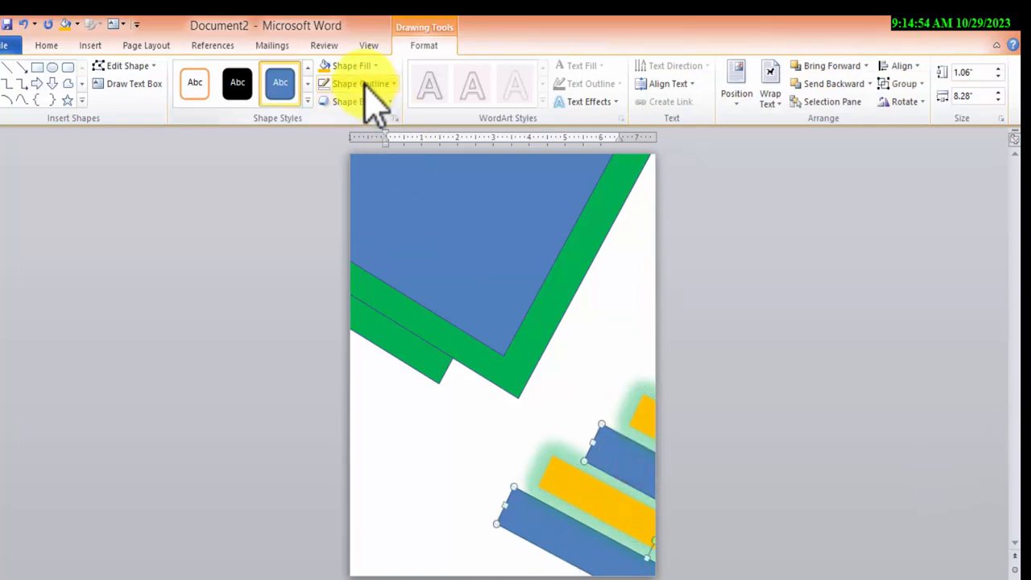
pyautogui.click(347, 68)
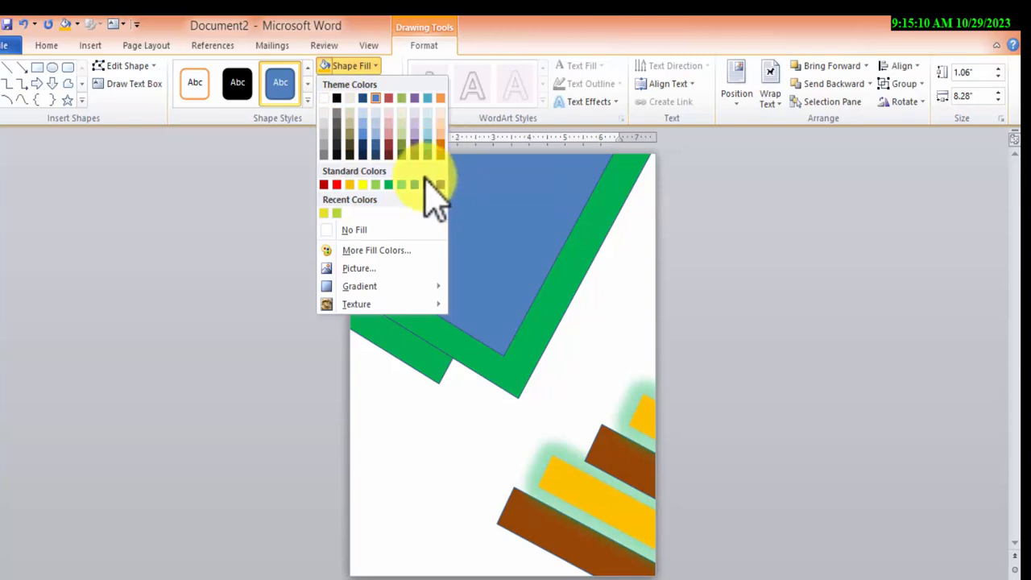
pyautogui.click(339, 183)
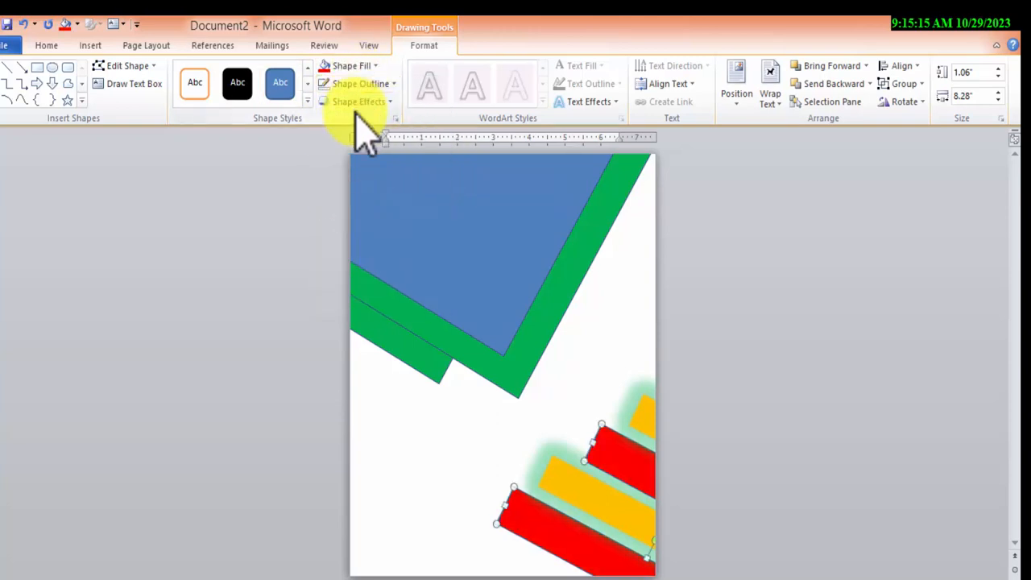
# - Apply the last reflection variation, in the third row and third column, to the two red bars
pyautogui.click(366, 101)
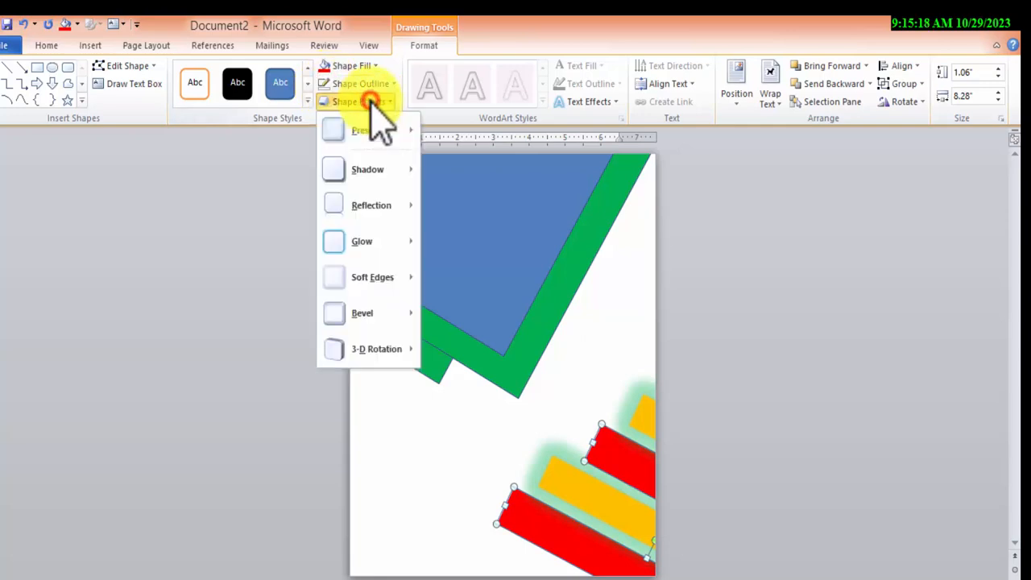
pyautogui.moveTo(377, 213)
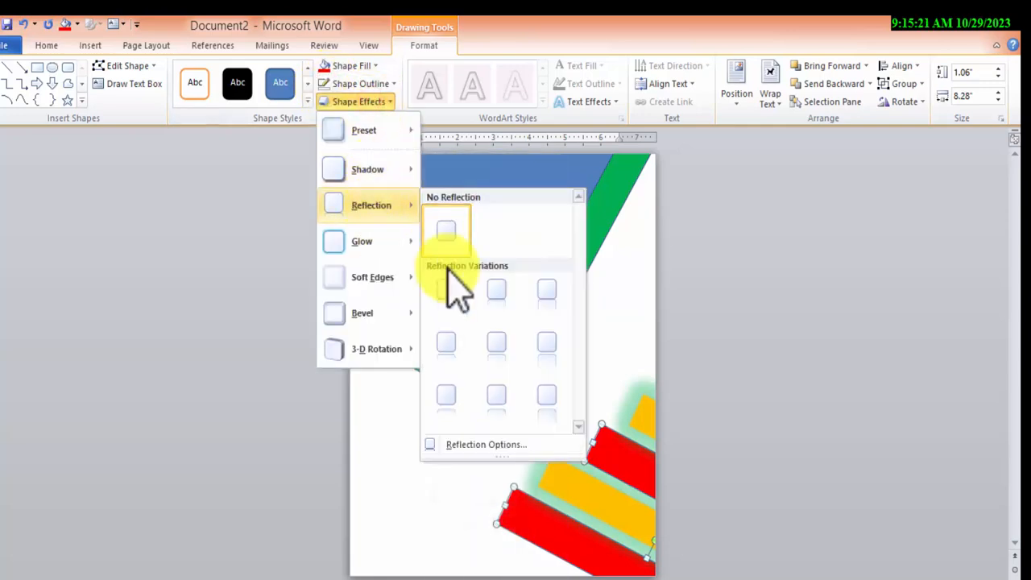
pyautogui.click(548, 403)
# - Apply the bevel in the third row and fourth column to the two red bars, then deselect them
pyautogui.click(367, 101)
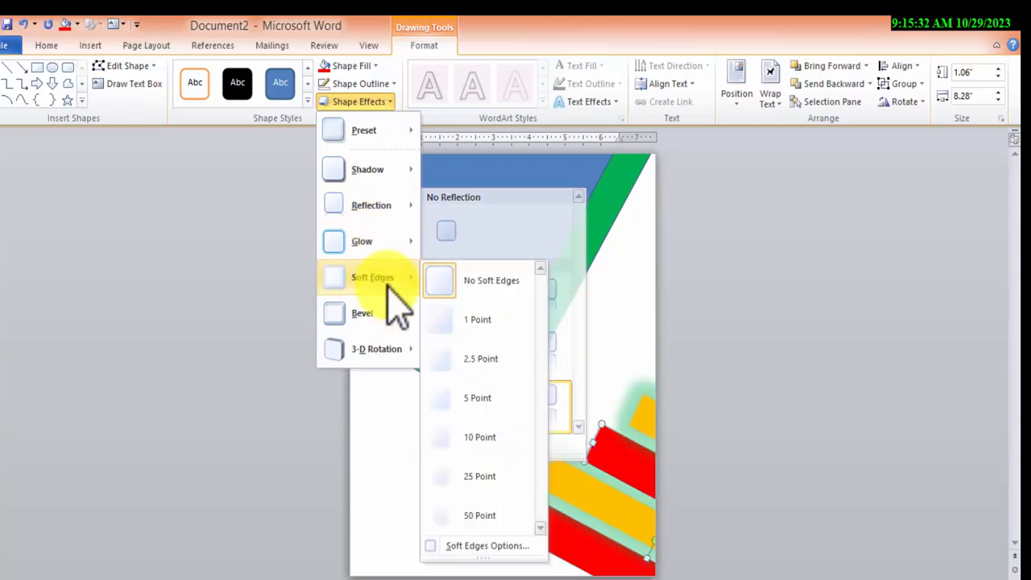
pyautogui.moveTo(408, 283)
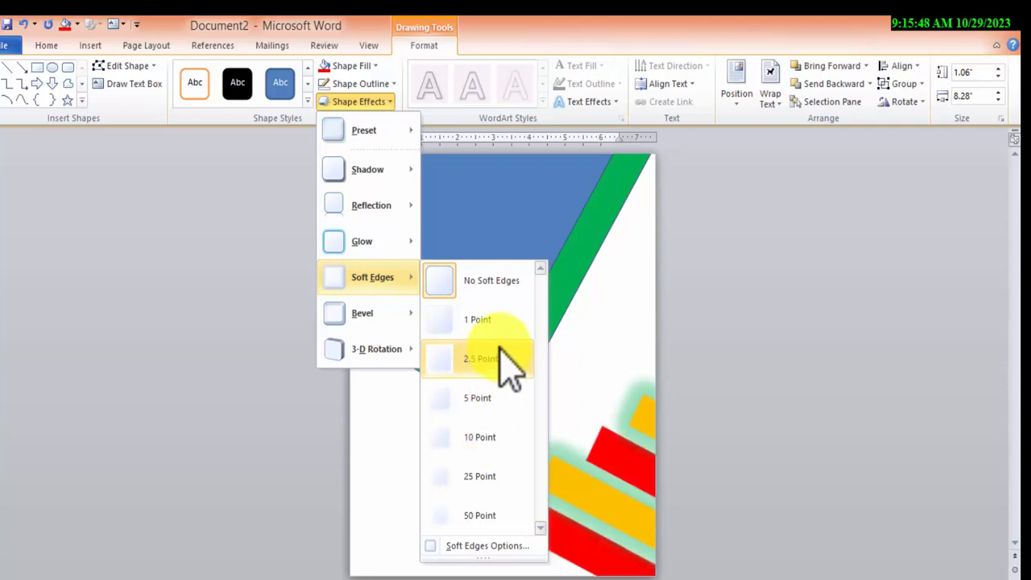
pyautogui.click(390, 319)
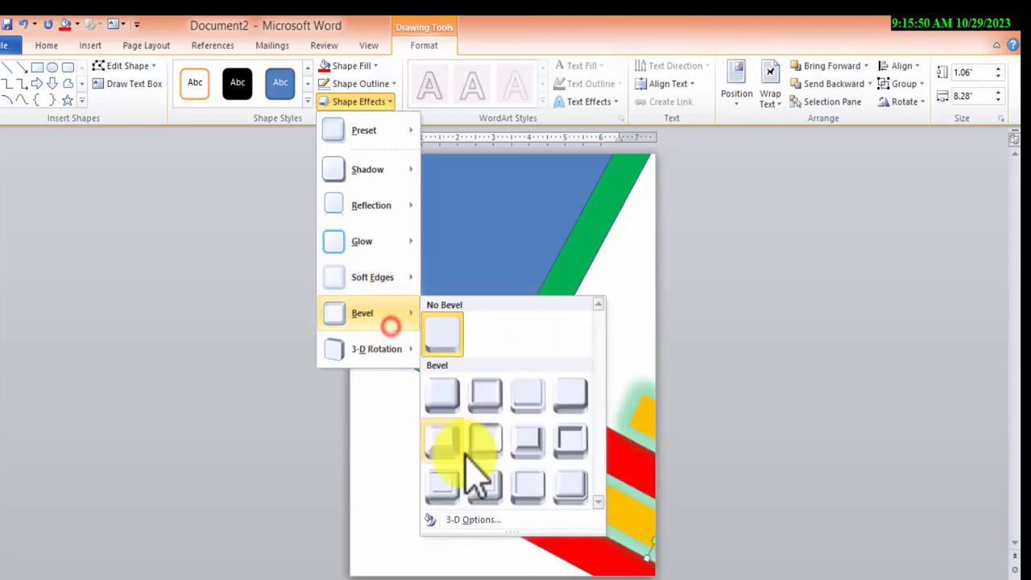
pyautogui.click(570, 489)
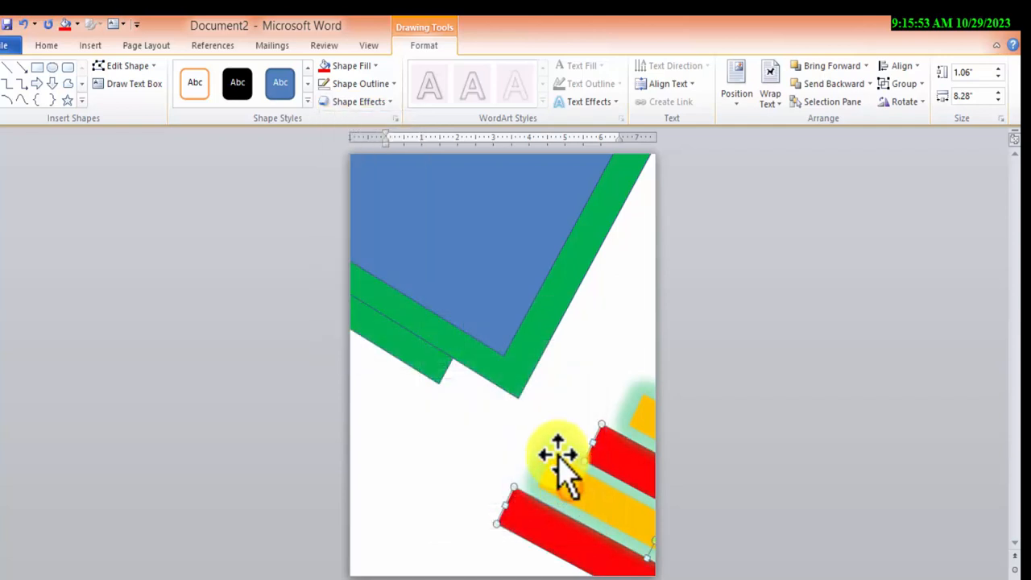
pyautogui.click(426, 459)
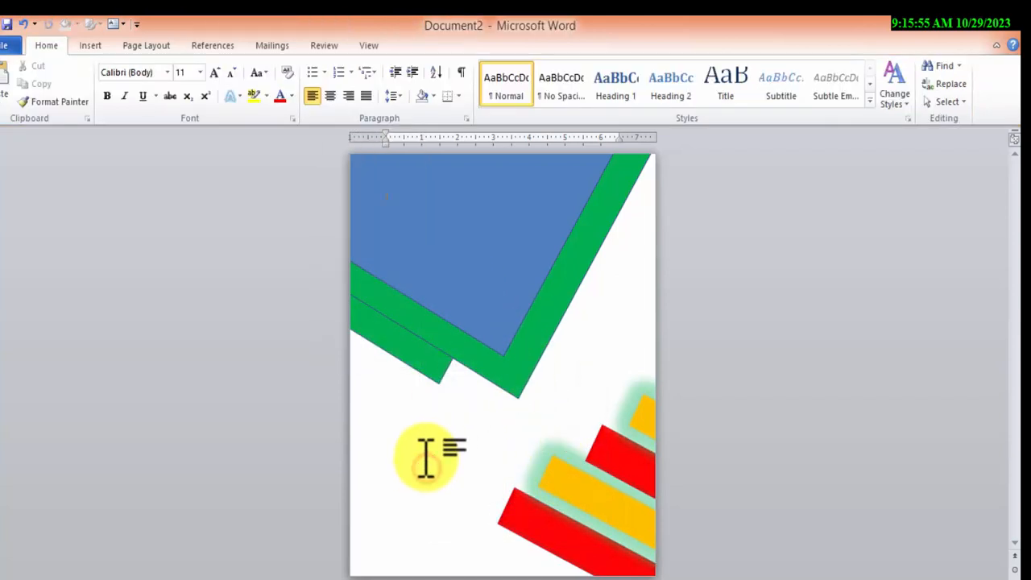
# - Apply the reflection variation in the third row and second column to the large green rectangle directly behind the blue one
pyautogui.click(511, 367)
pyautogui.click(357, 66)
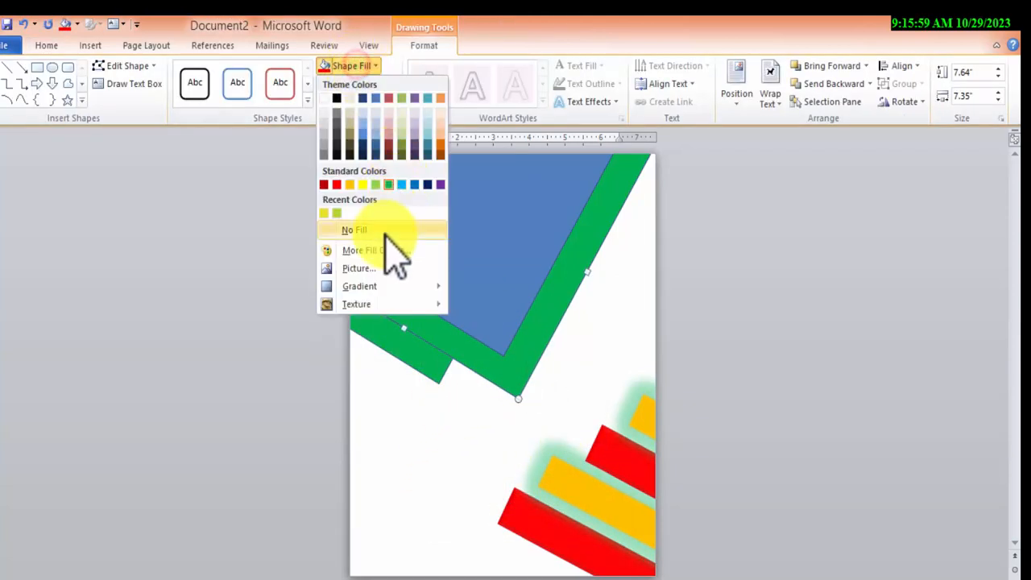
pyautogui.click(246, 180)
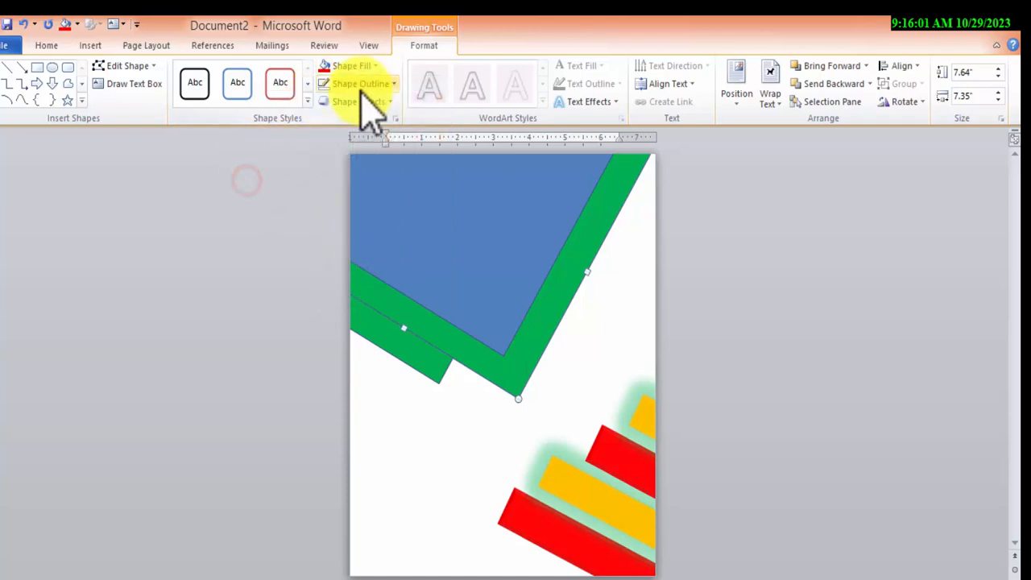
pyautogui.click(361, 103)
pyautogui.moveTo(367, 207)
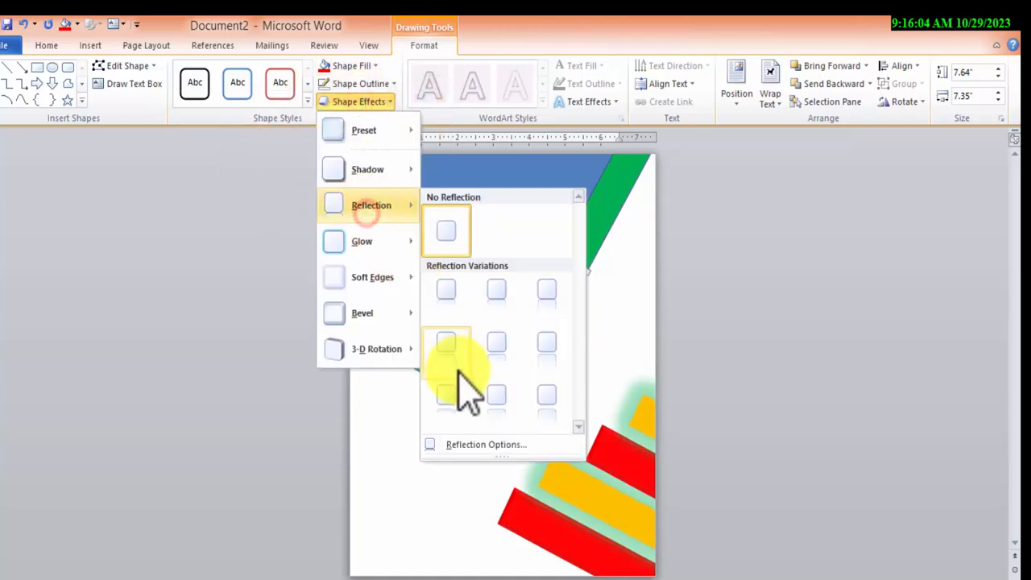
pyautogui.click(489, 403)
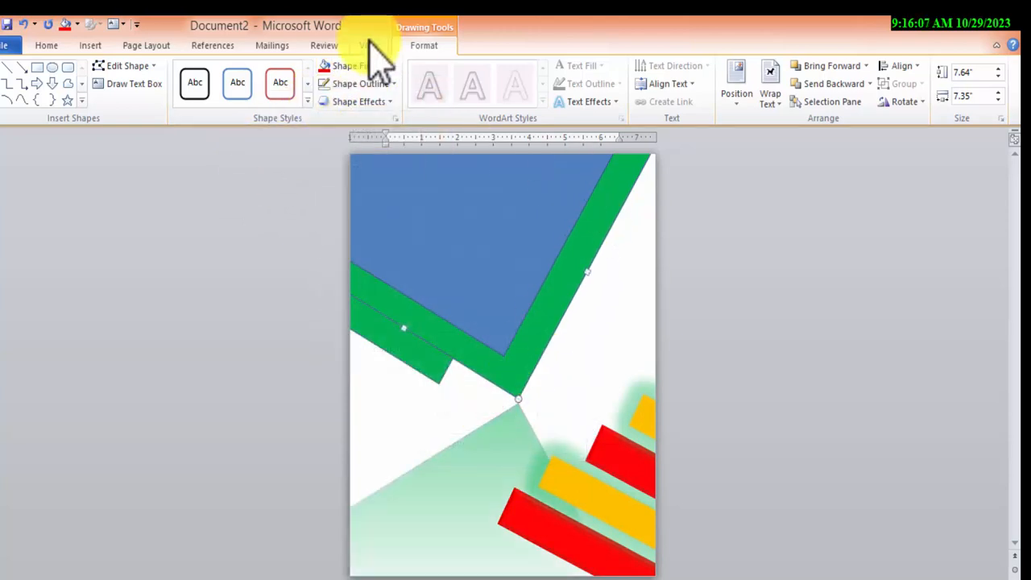
# - Apply the reflection variation in the third row and first column to the rearmost green rectangle
pyautogui.click(377, 342)
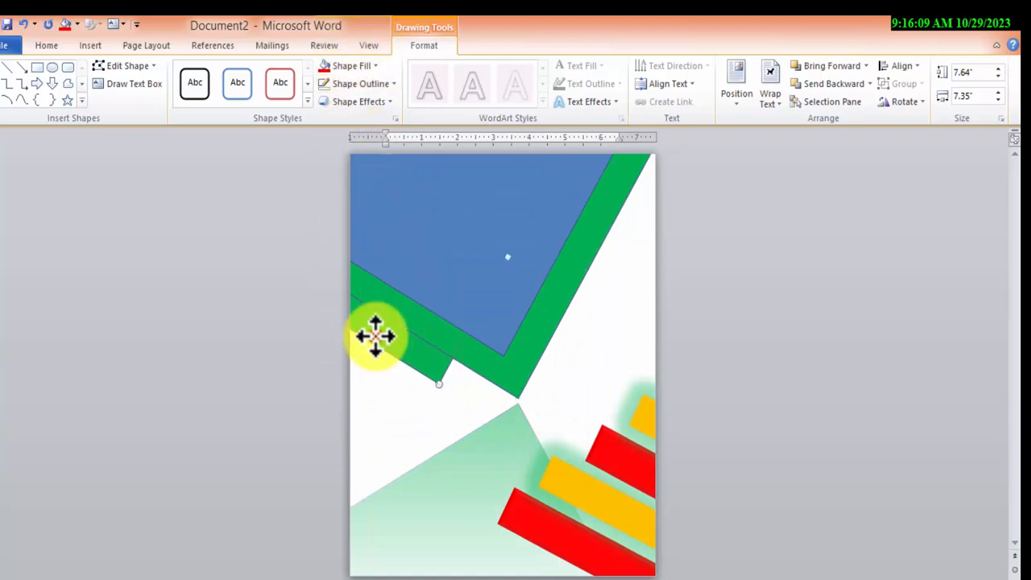
pyautogui.click(381, 103)
pyautogui.moveTo(379, 205)
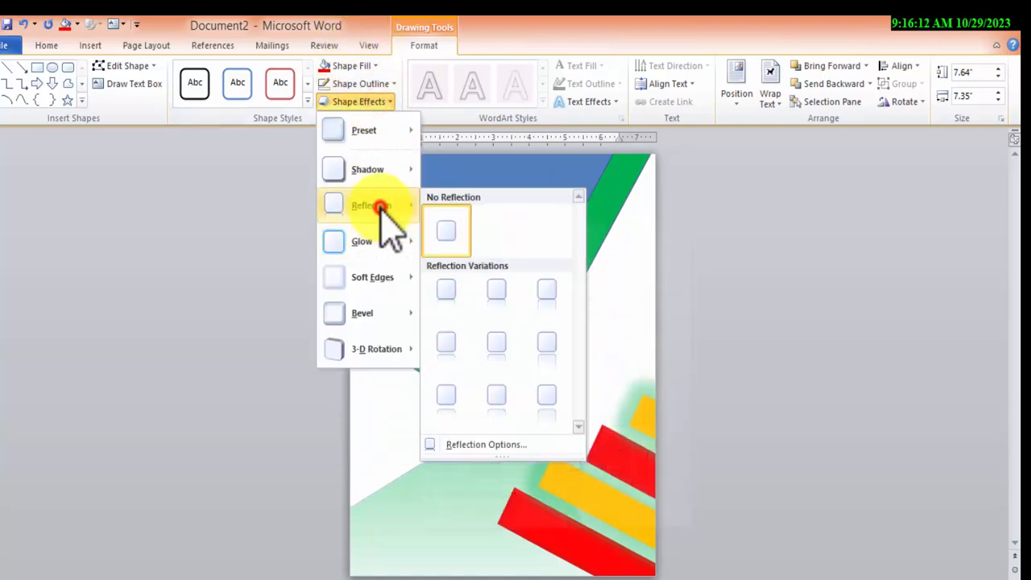
pyautogui.click(459, 397)
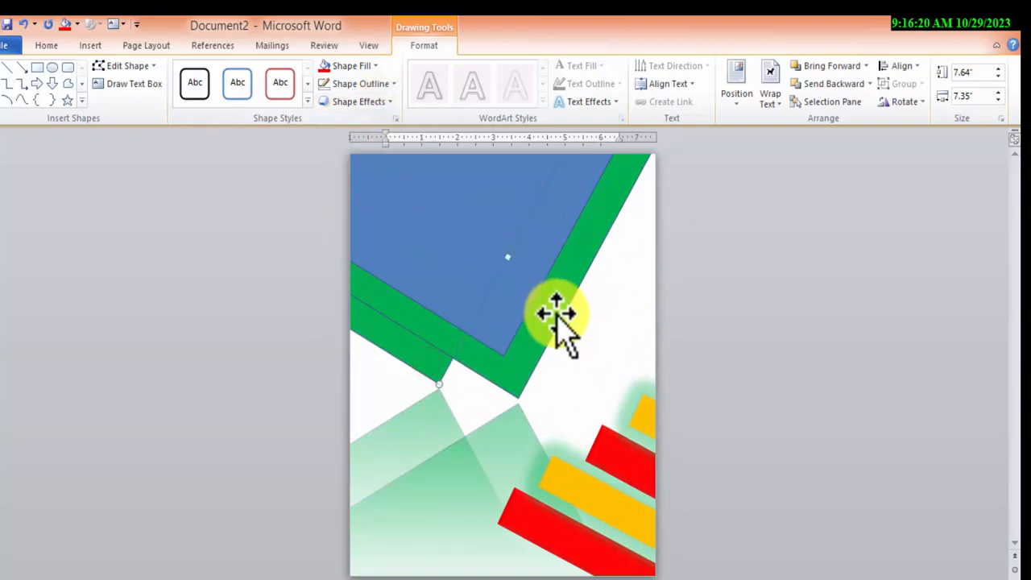
# - Apply the glow variation in the fourth row and third column to both green rectangles
pyautogui.click(378, 84)
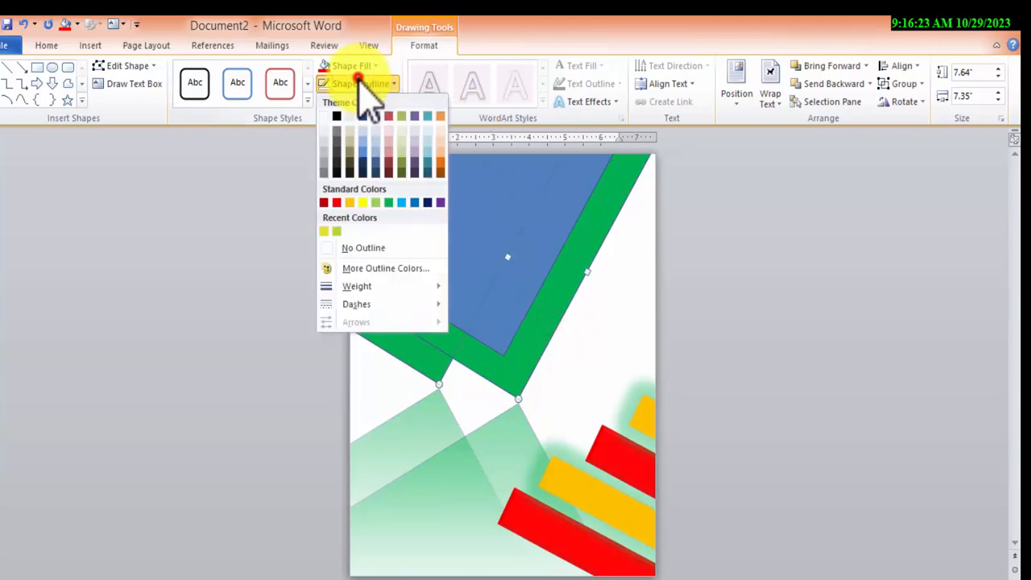
pyautogui.click(389, 290)
pyautogui.click(472, 145)
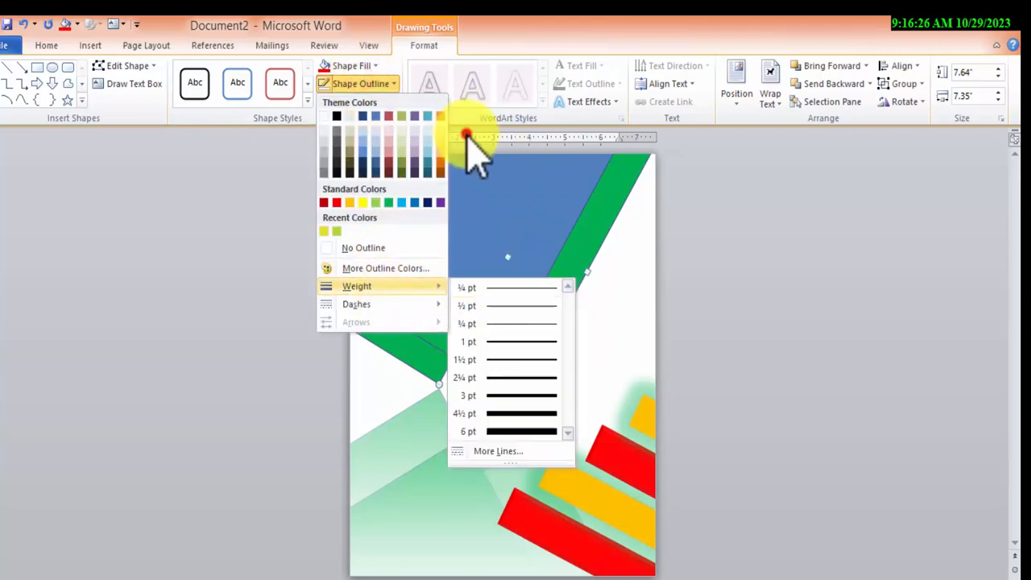
pyautogui.click(359, 101)
pyautogui.click(380, 245)
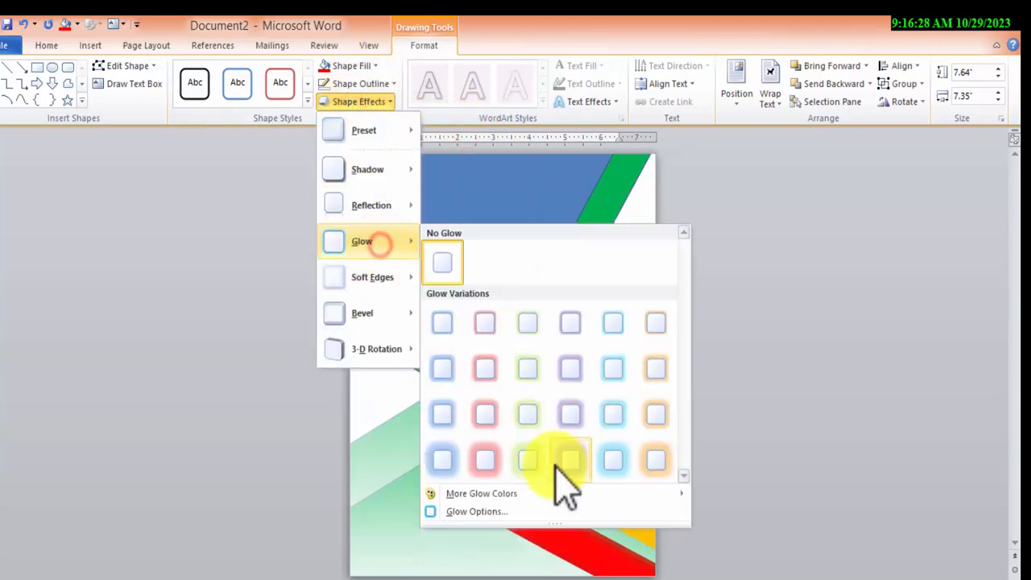
pyautogui.click(527, 465)
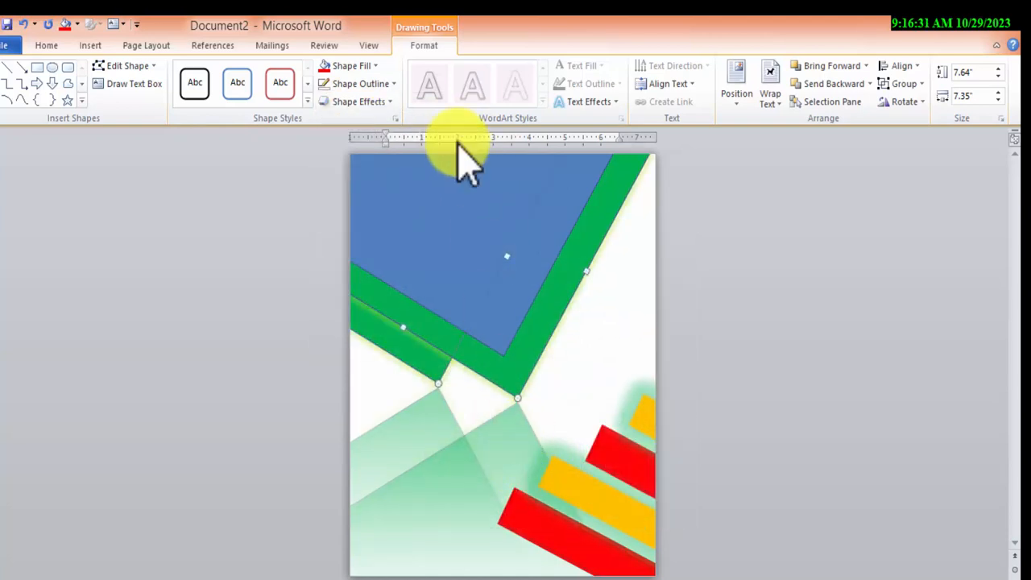
# - Try the preset shape effect in the third row and third column on both green rectangles
pyautogui.click(354, 100)
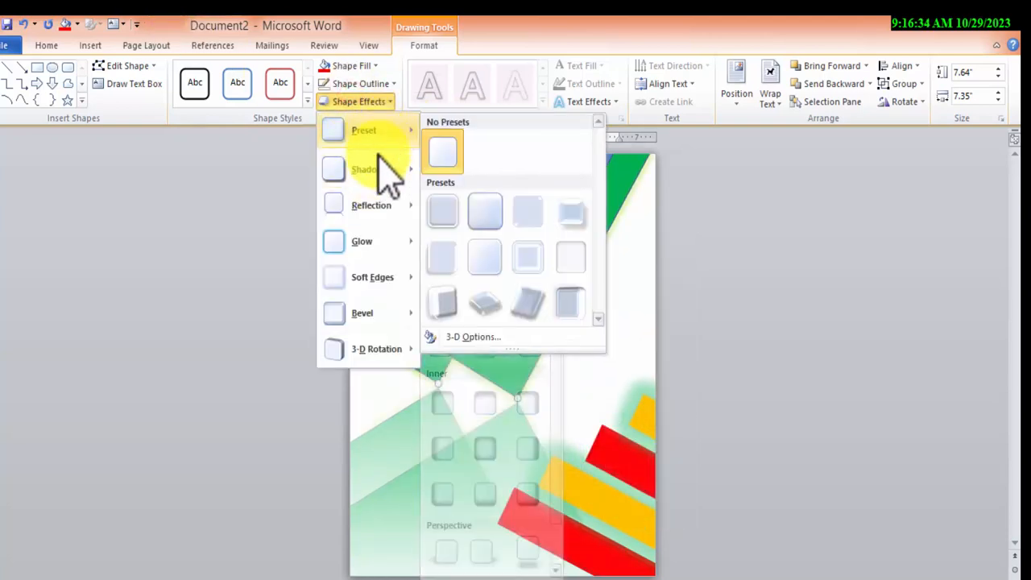
pyautogui.moveTo(377, 172)
pyautogui.moveTo(387, 131)
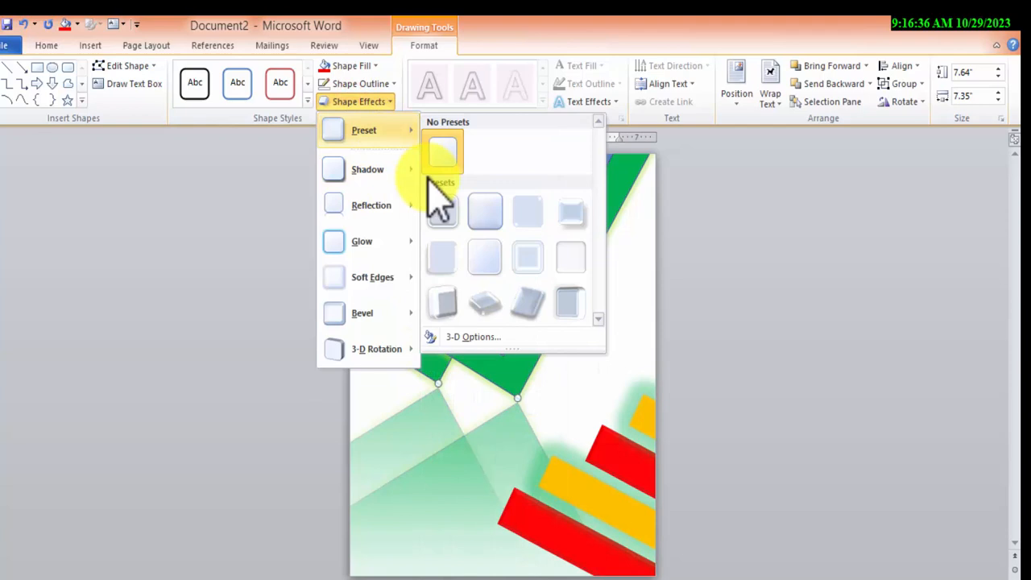
pyautogui.click(537, 303)
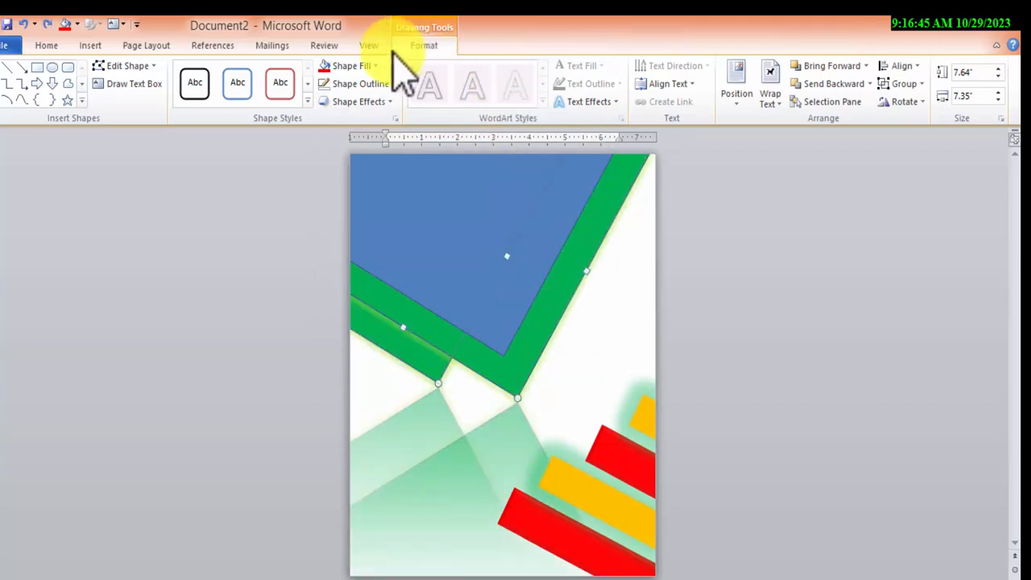
# - Apply the preset shape effect in the third row and fourth column to both green rectangles
pyautogui.click(359, 101)
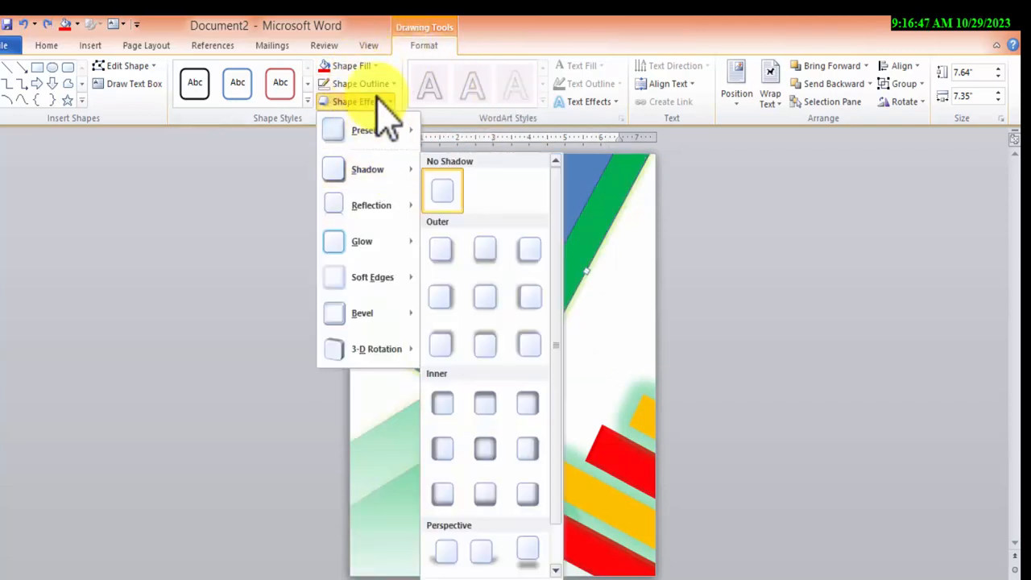
pyautogui.moveTo(377, 133)
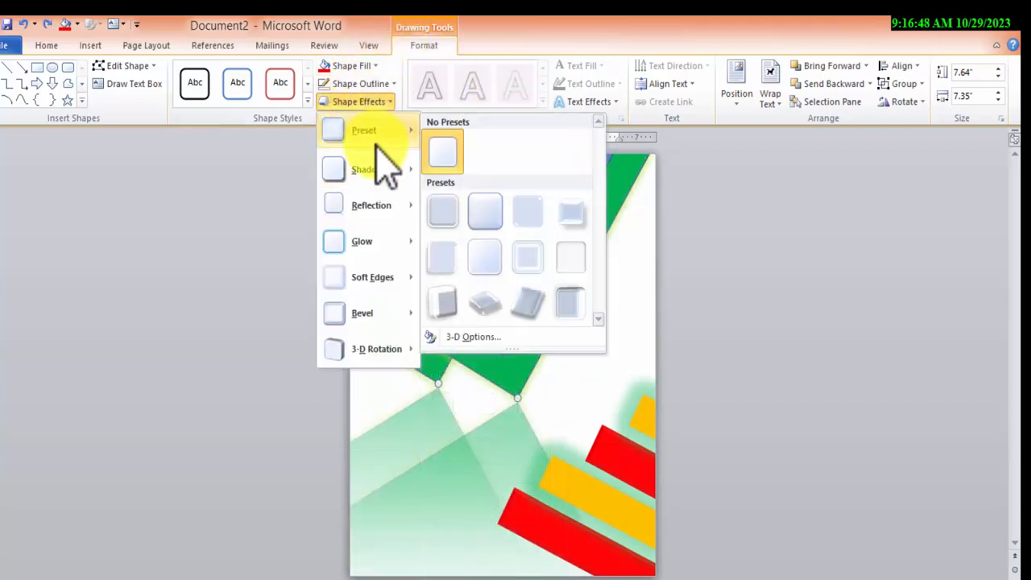
pyautogui.click(556, 310)
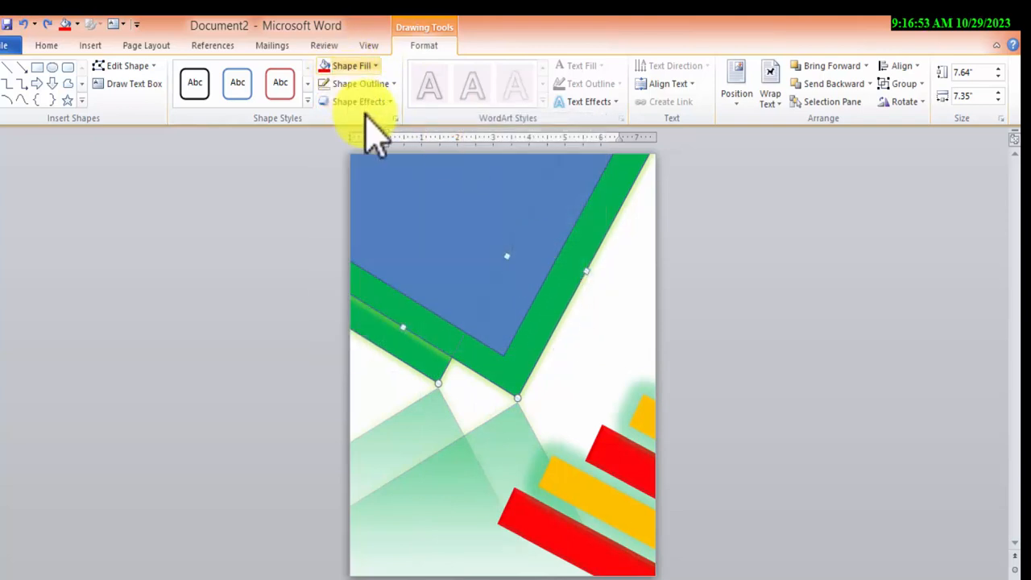
# - Move both green rectangles down and to the right, then shift the front one up and right along the blue rectangle's right edge
pyautogui.moveTo(391, 293); pyautogui.dragTo(455, 343)
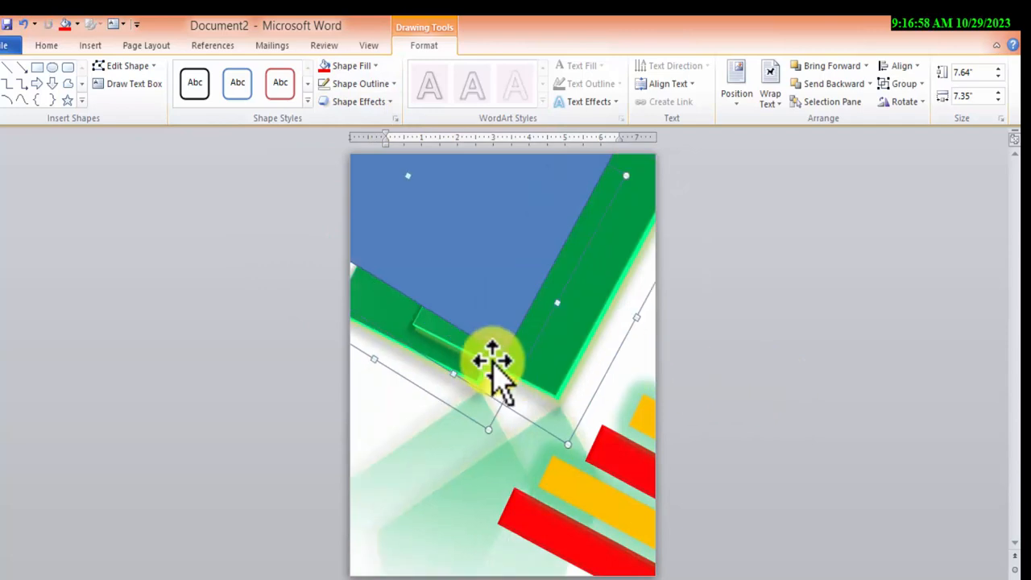
pyautogui.moveTo(564, 357); pyautogui.dragTo(588, 321)
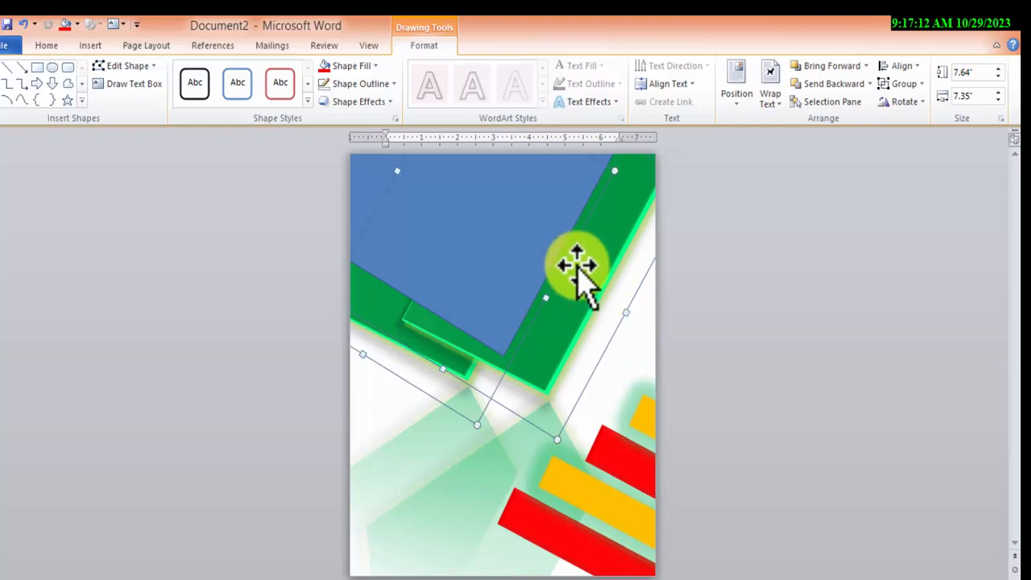
pyautogui.click(635, 360)
pyautogui.moveTo(546, 327)
pyautogui.mouseDown()
pyautogui.moveTo(537, 299)
pyautogui.moveTo(585, 304)
pyautogui.mouseUp()
pyautogui.click(603, 246)
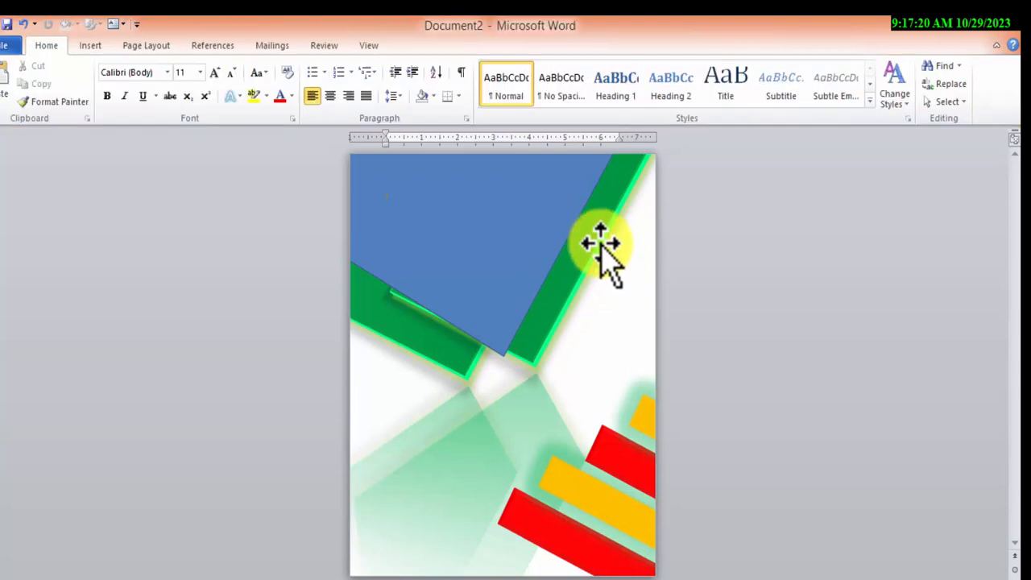
pyautogui.moveTo(603, 247); pyautogui.dragTo(597, 275)
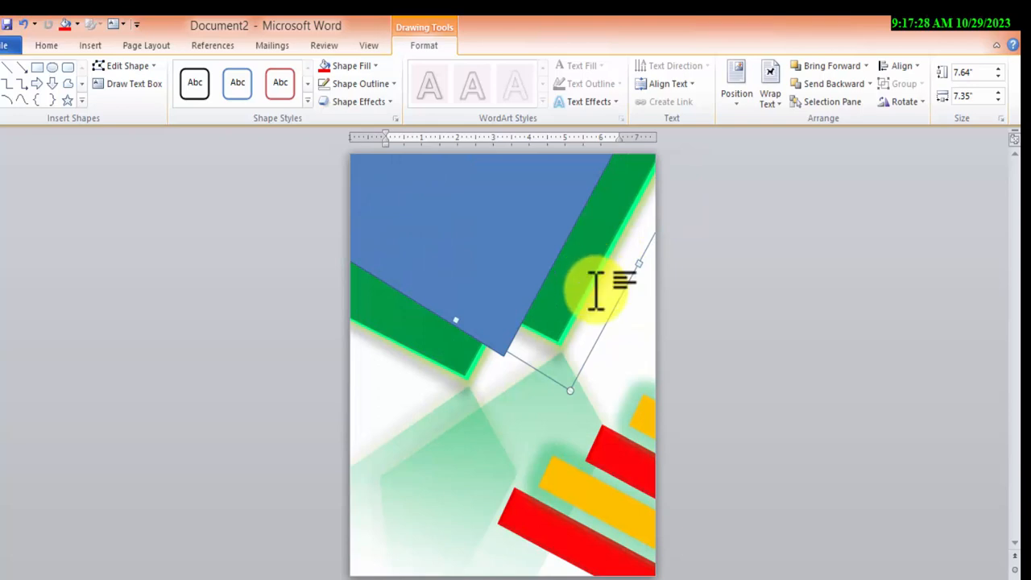
# - Fill the blue rectangle with the picture greece-5928343_1280 and nudge it slightly up and to the left
pyautogui.click(501, 262)
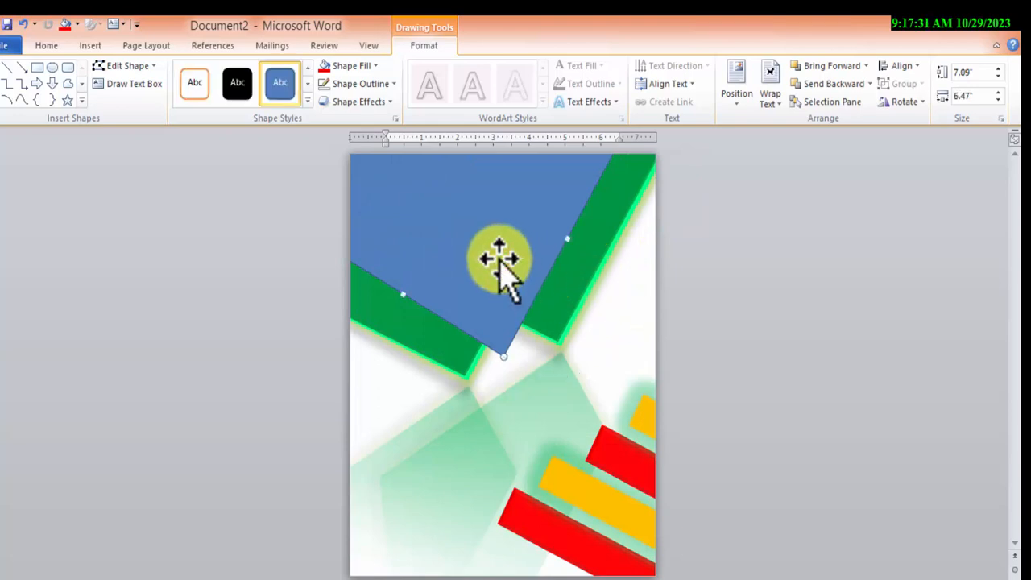
pyautogui.rightClick(420, 230)
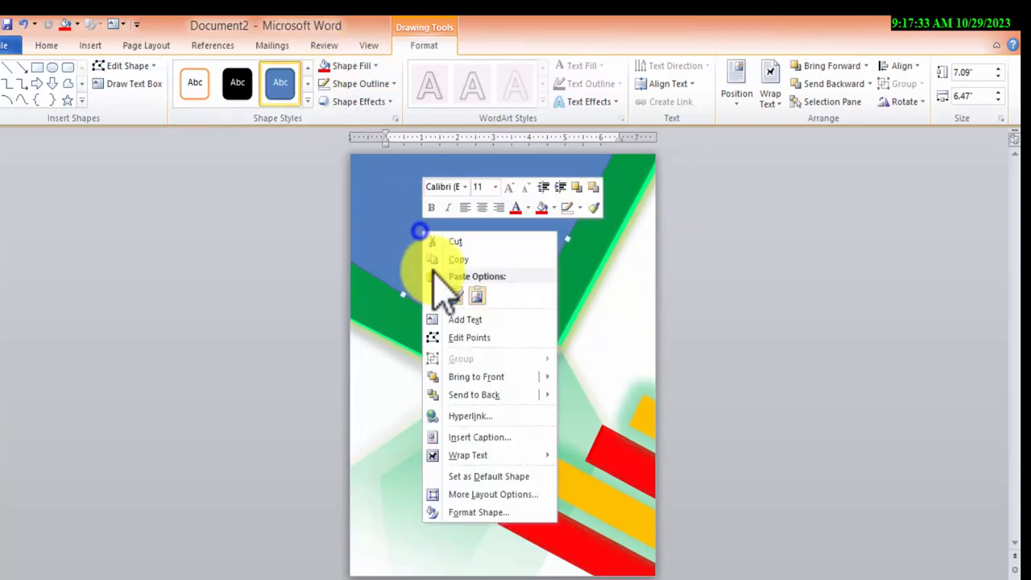
pyautogui.click(453, 512)
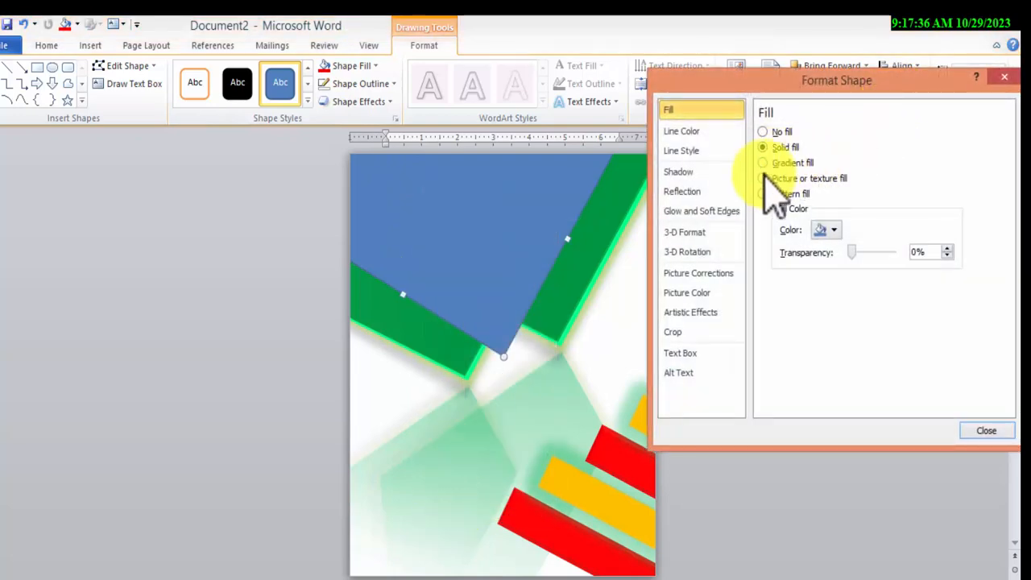
pyautogui.click(764, 180)
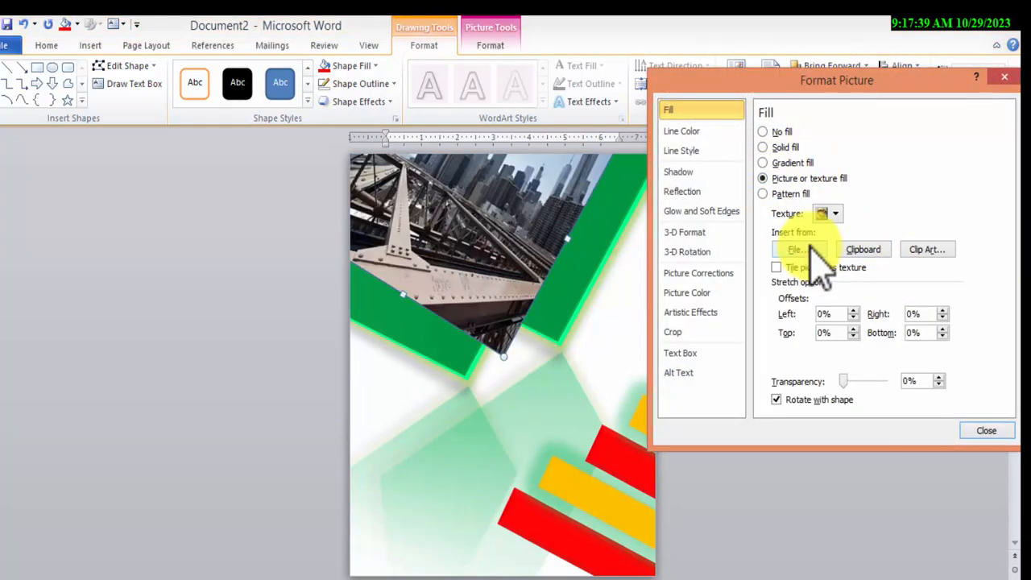
pyautogui.click(808, 248)
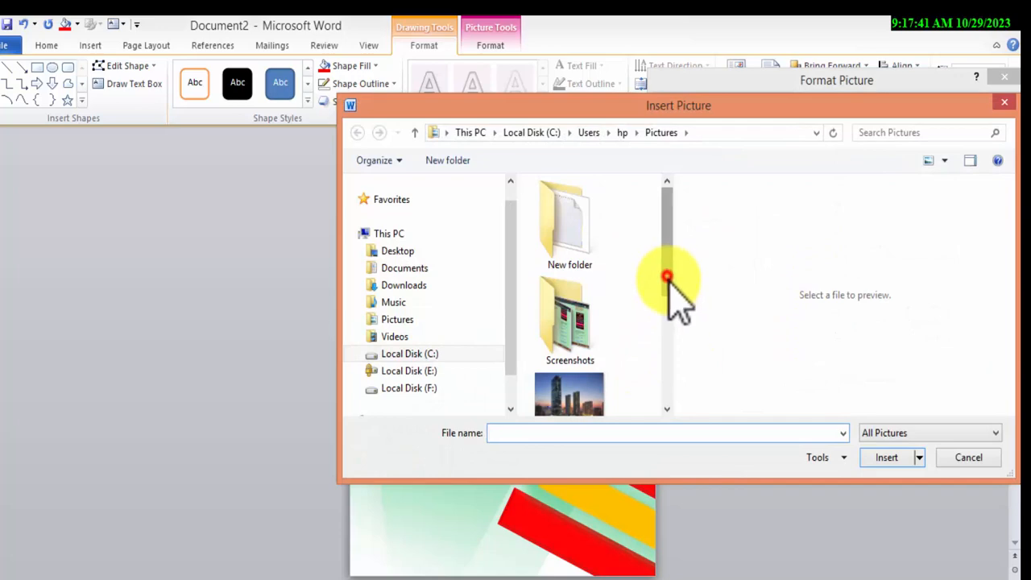
pyautogui.moveTo(667, 278); pyautogui.dragTo(691, 362)
pyautogui.click(588, 299)
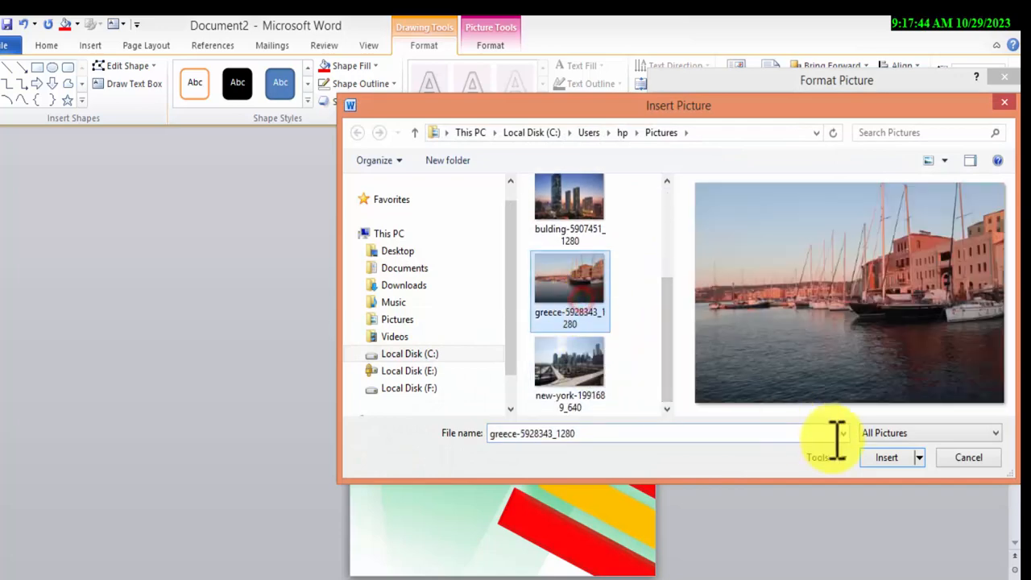
pyautogui.click(886, 458)
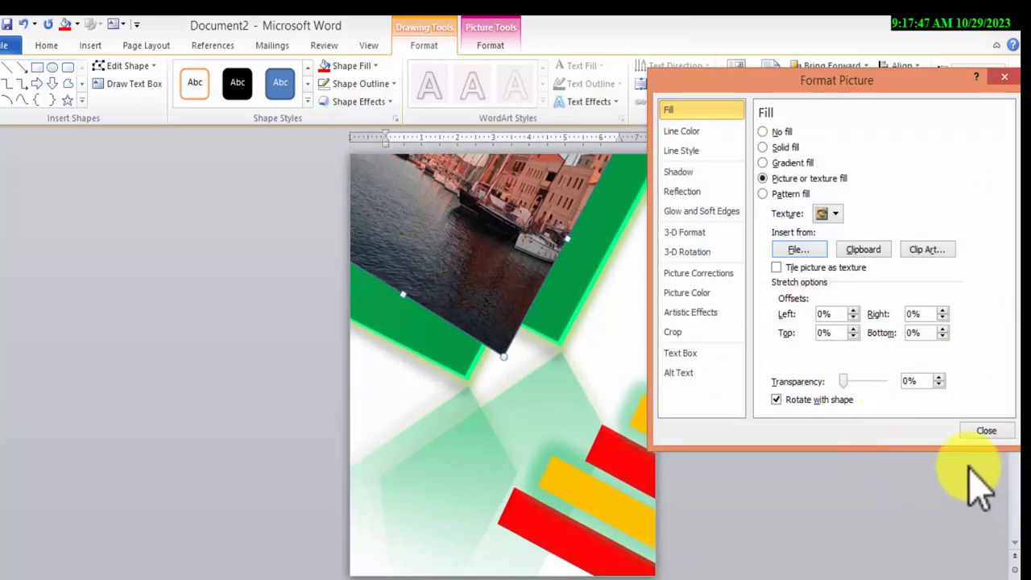
pyautogui.click(986, 432)
pyautogui.click(432, 202)
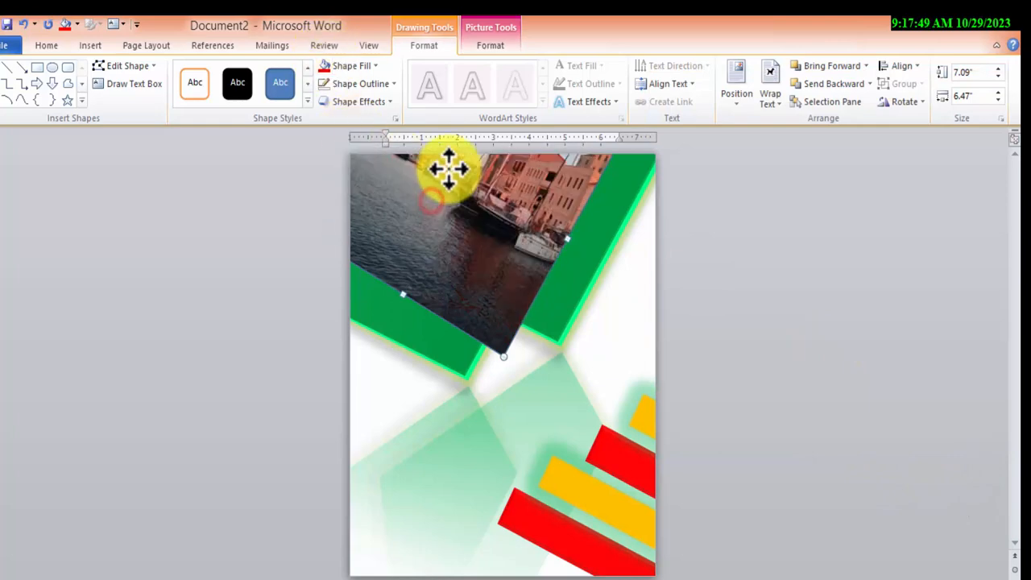
pyautogui.moveTo(449, 168)
pyautogui.mouseDown()
pyautogui.moveTo(448, 244)
pyautogui.moveTo(443, 160)
pyautogui.mouseUp()
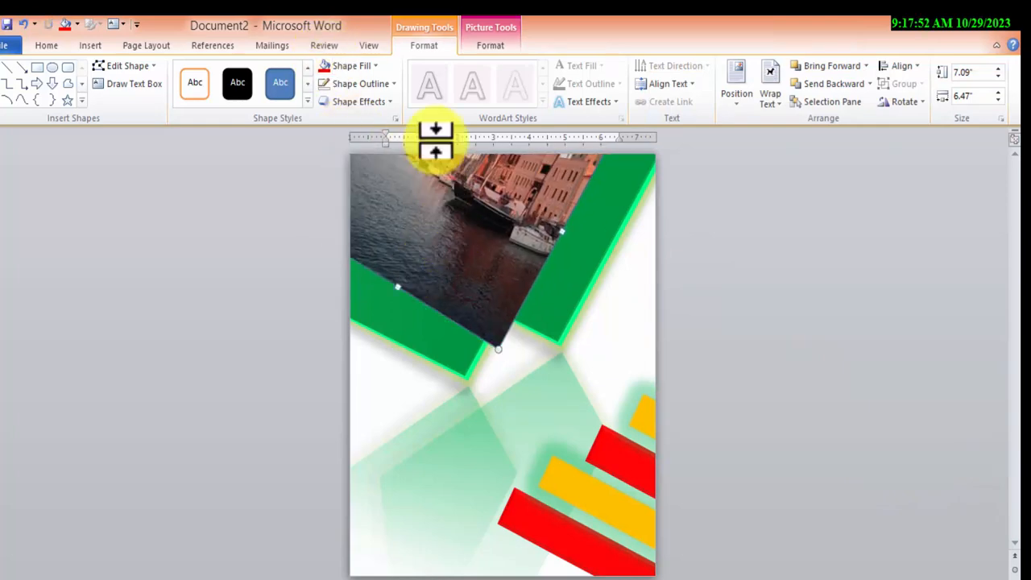
# - Try a blue denim-like texture and a dark wood-grain texture as the fill of the tilted picture rectangle
pyautogui.rightClick(486, 234)
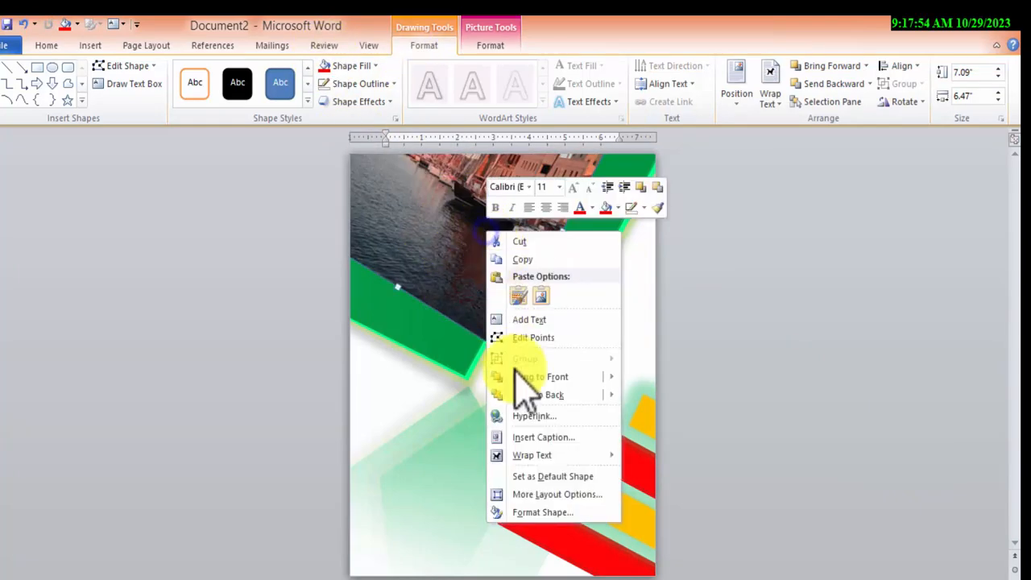
pyautogui.click(523, 511)
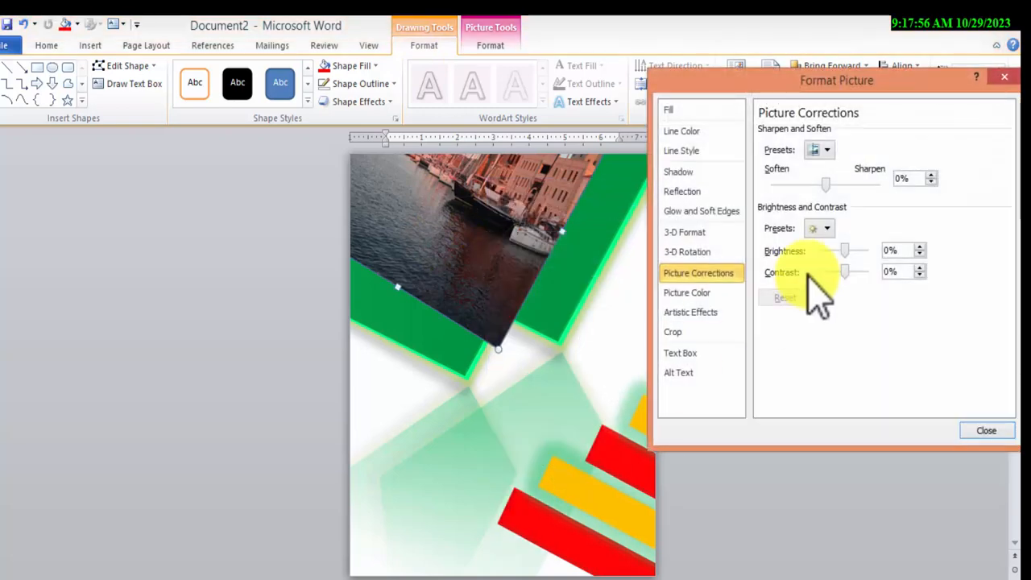
pyautogui.click(681, 109)
pyautogui.click(837, 214)
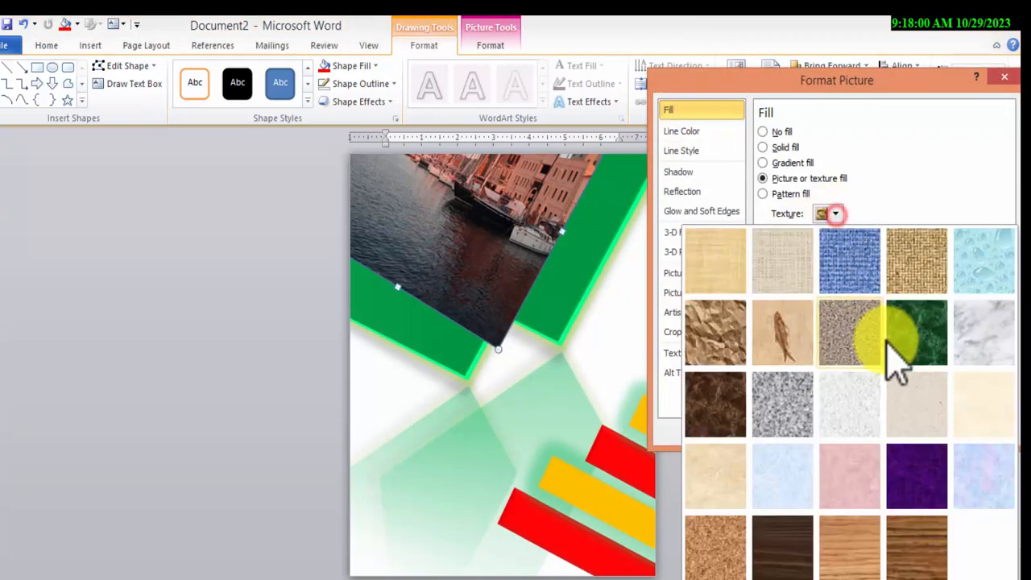
pyautogui.click(857, 270)
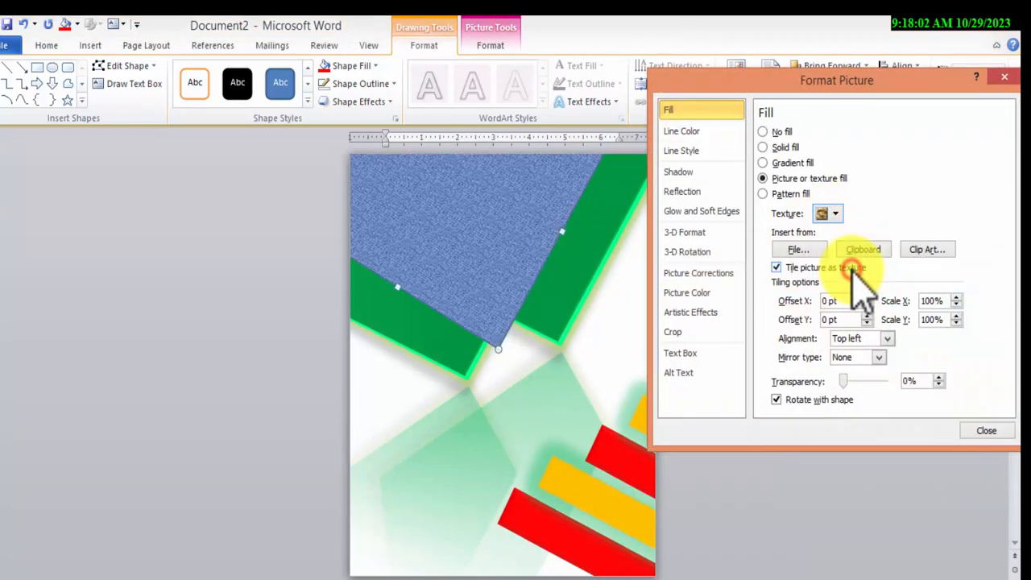
pyautogui.click(837, 214)
pyautogui.click(925, 525)
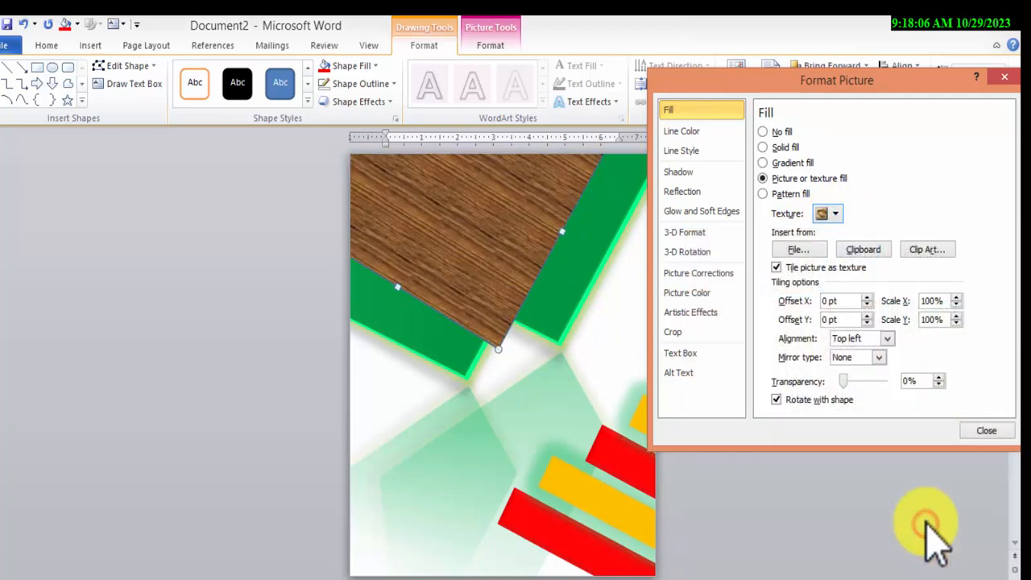
# - Fill the tilted rectangle with the picture bulding-5907451_1280
pyautogui.click(794, 251)
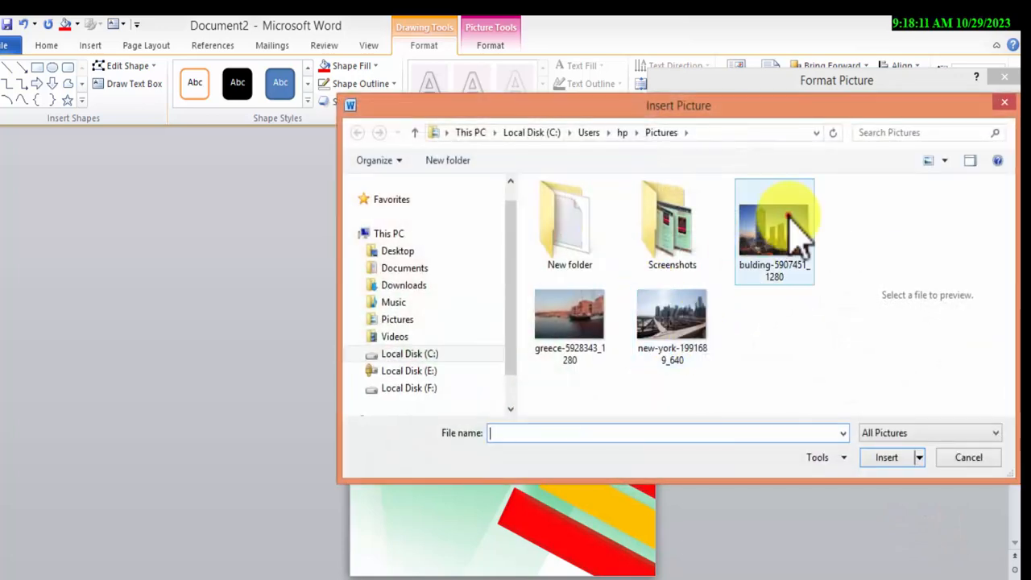
pyautogui.click(789, 220)
pyautogui.click(883, 459)
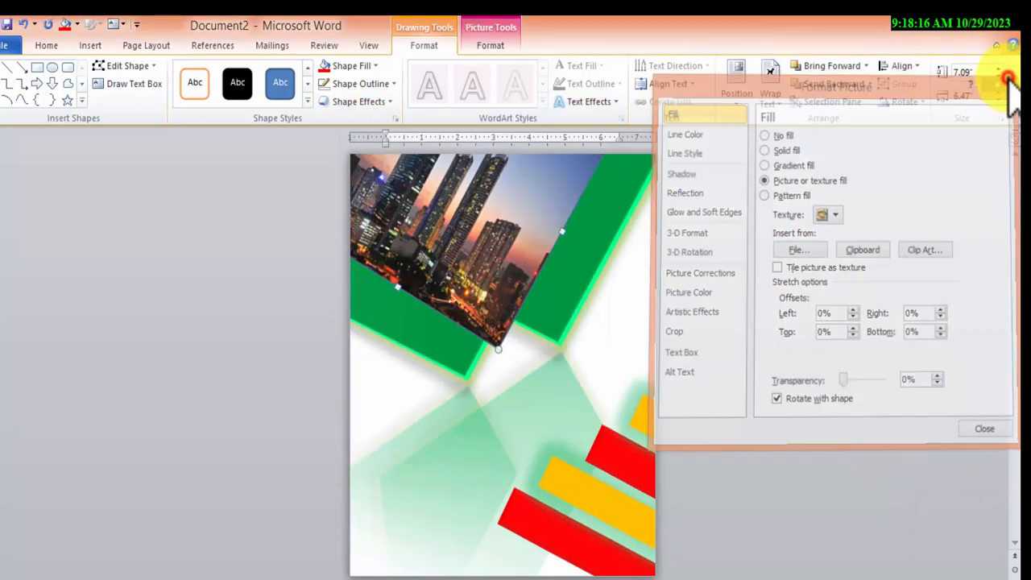
pyautogui.click(1008, 79)
# - Apply the reflection variation in the third row and second column to the city picture rectangle, with transparency and size at 100%
pyautogui.rightClick(473, 256)
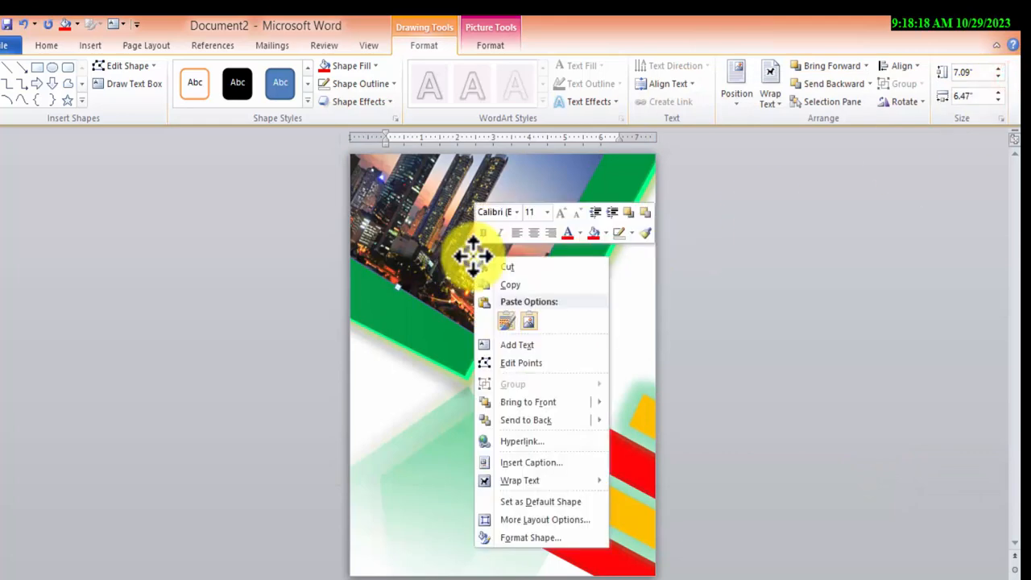
pyautogui.click(535, 538)
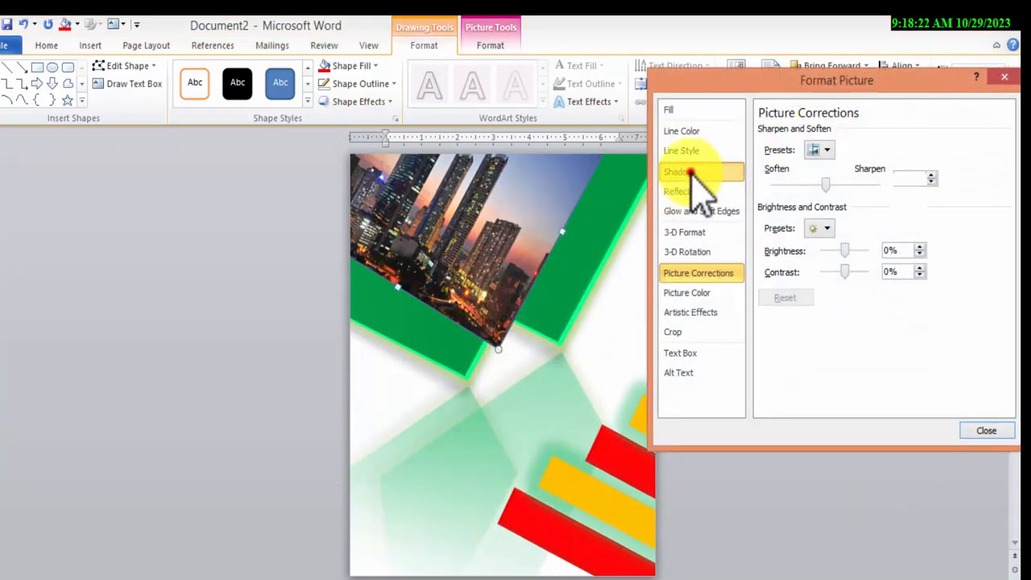
pyautogui.click(691, 172)
pyautogui.click(820, 157)
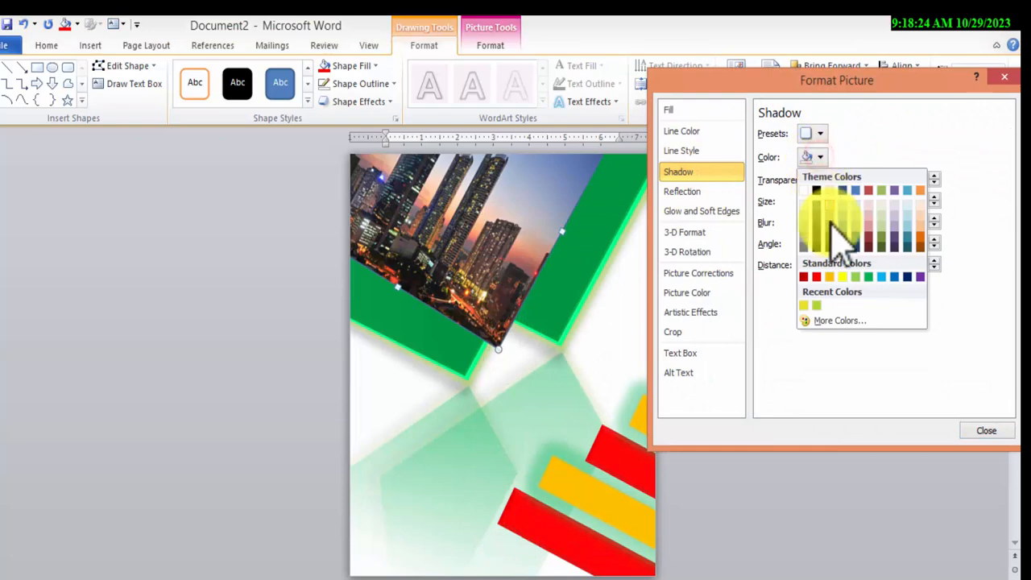
pyautogui.click(717, 151)
pyautogui.click(716, 191)
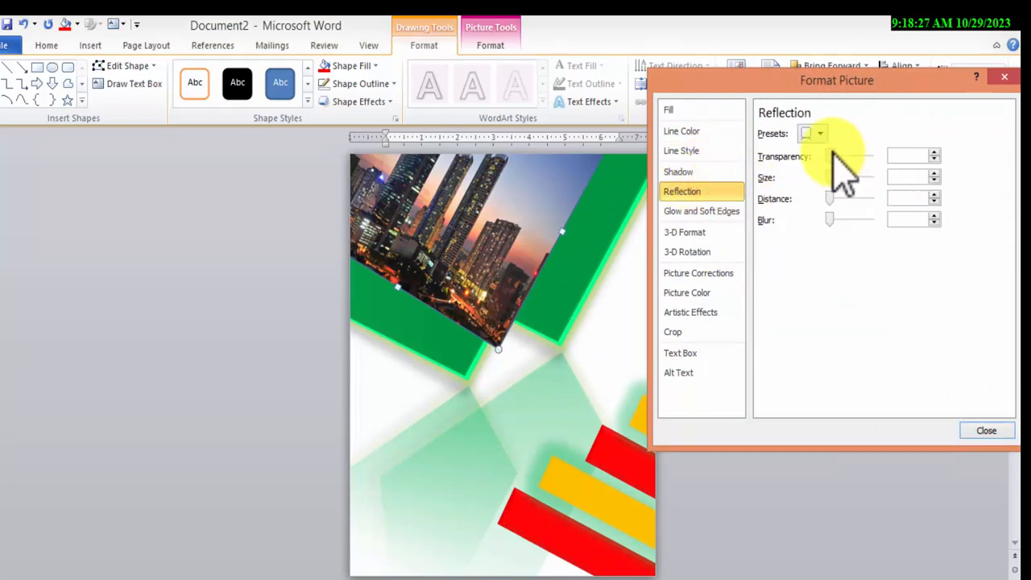
pyautogui.click(820, 133)
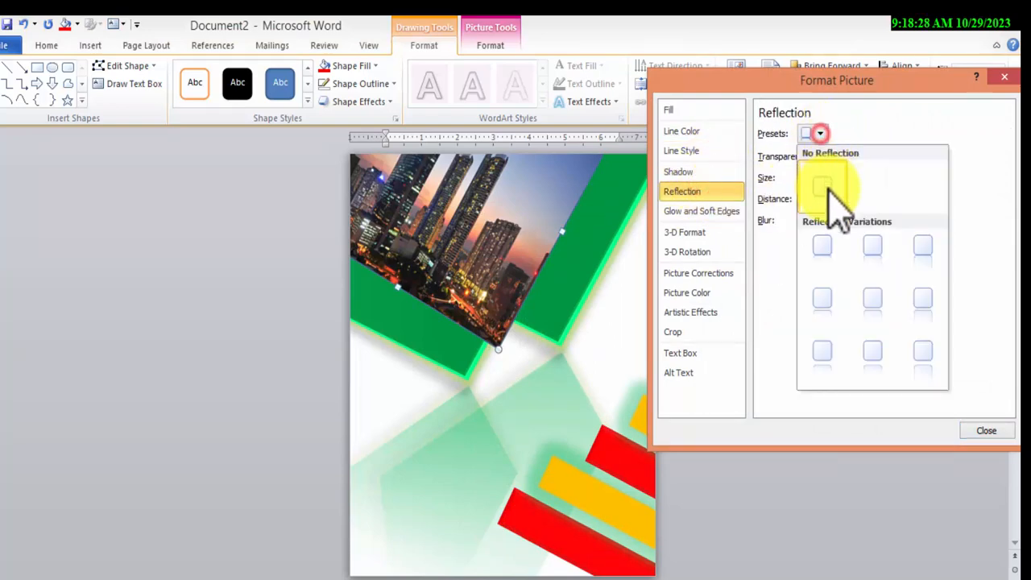
pyautogui.click(877, 348)
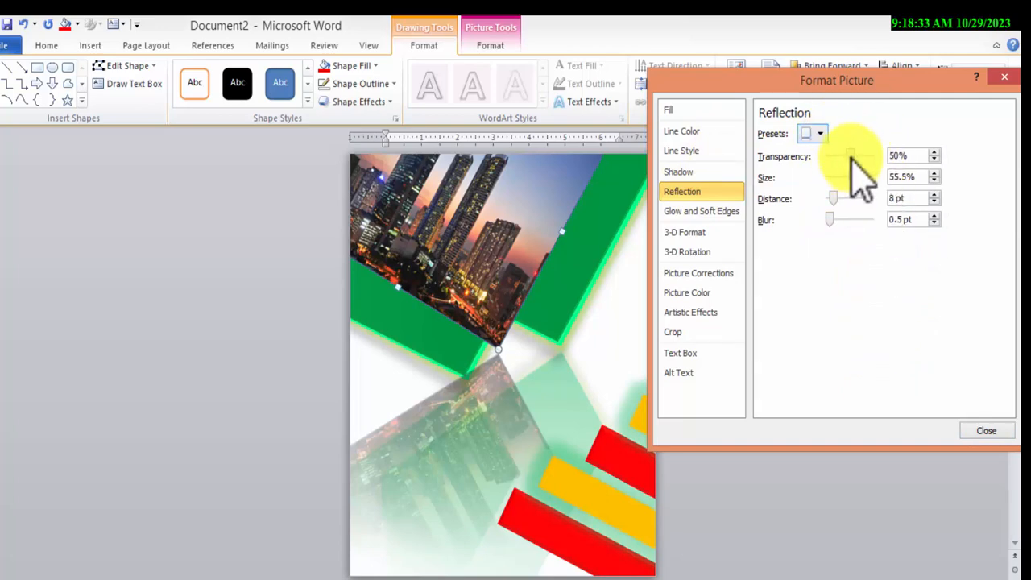
pyautogui.moveTo(852, 156); pyautogui.dragTo(926, 145)
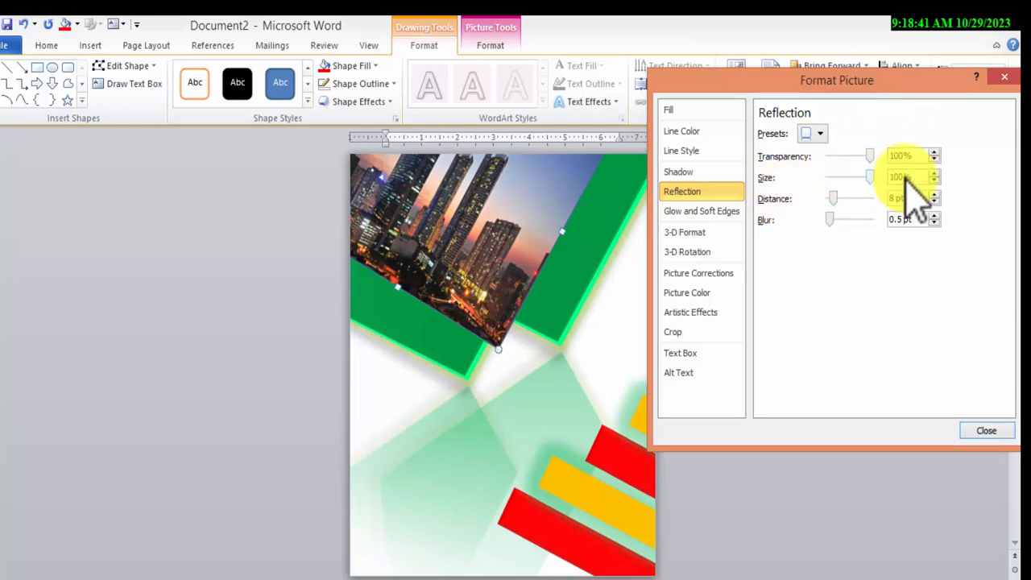
# - Apply a green glow preset with 18 pt size and 60% transparency to the city picture rectangle
pyautogui.click(701, 212)
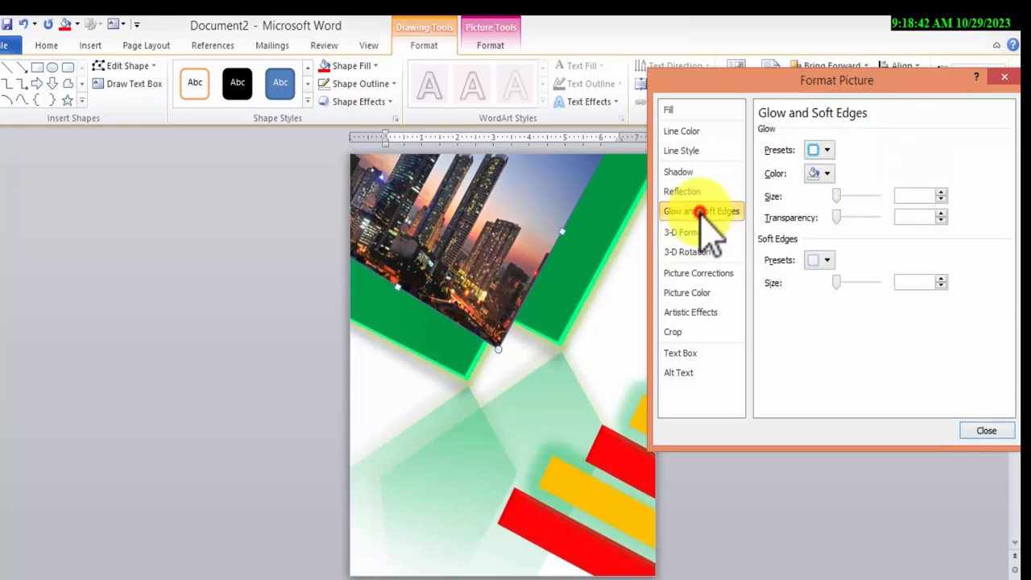
pyautogui.click(820, 150)
pyautogui.click(864, 413)
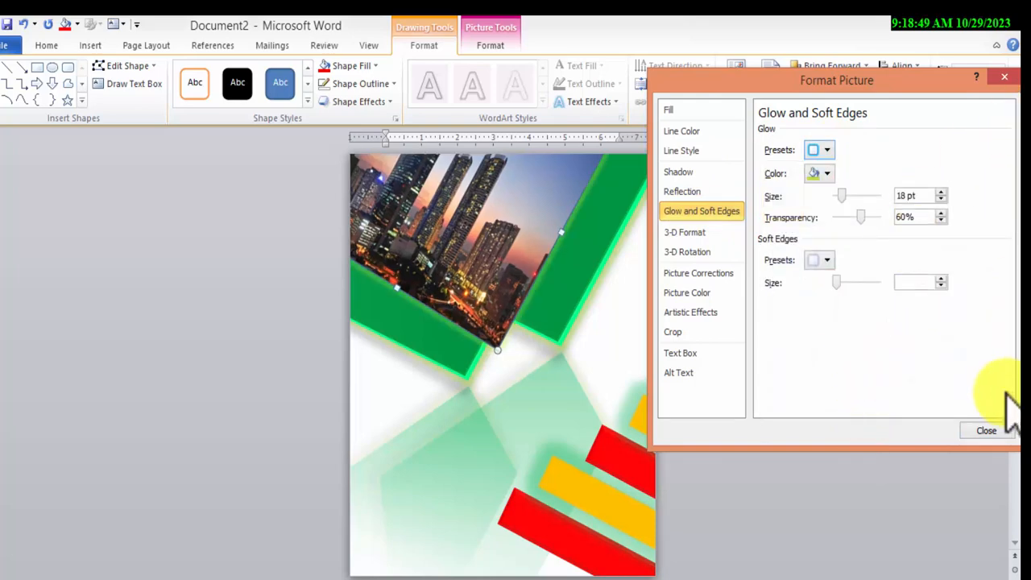
pyautogui.click(1007, 432)
# - Reposition the city picture rectangle in the page's upper-left corner and rotate it until it stands upright
pyautogui.moveTo(465, 236); pyautogui.dragTo(484, 206)
pyautogui.moveTo(502, 372); pyautogui.dragTo(476, 232)
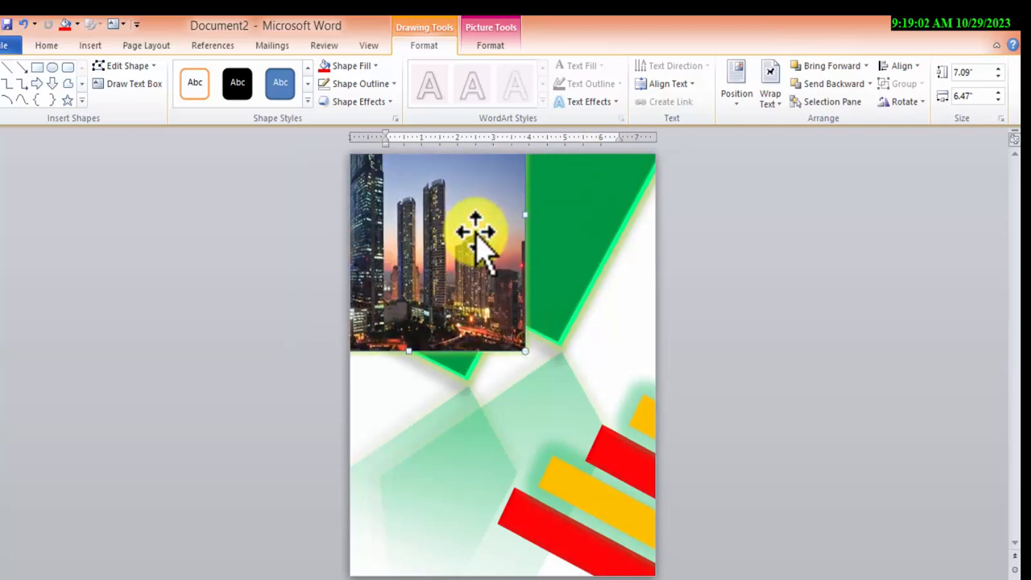
# - Move the front green rectangle down the page behind the city picture and rotate it to a gentler tilt
pyautogui.moveTo(586, 196); pyautogui.dragTo(578, 287)
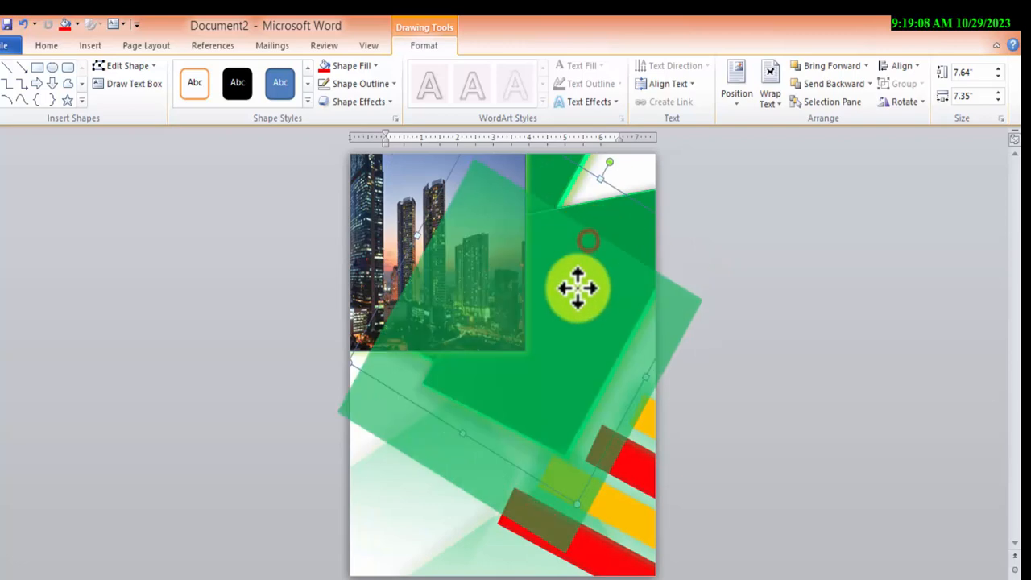
pyautogui.moveTo(586, 229); pyautogui.dragTo(561, 211)
pyautogui.moveTo(536, 349); pyautogui.dragTo(518, 182)
pyautogui.moveTo(562, 271); pyautogui.dragTo(537, 336)
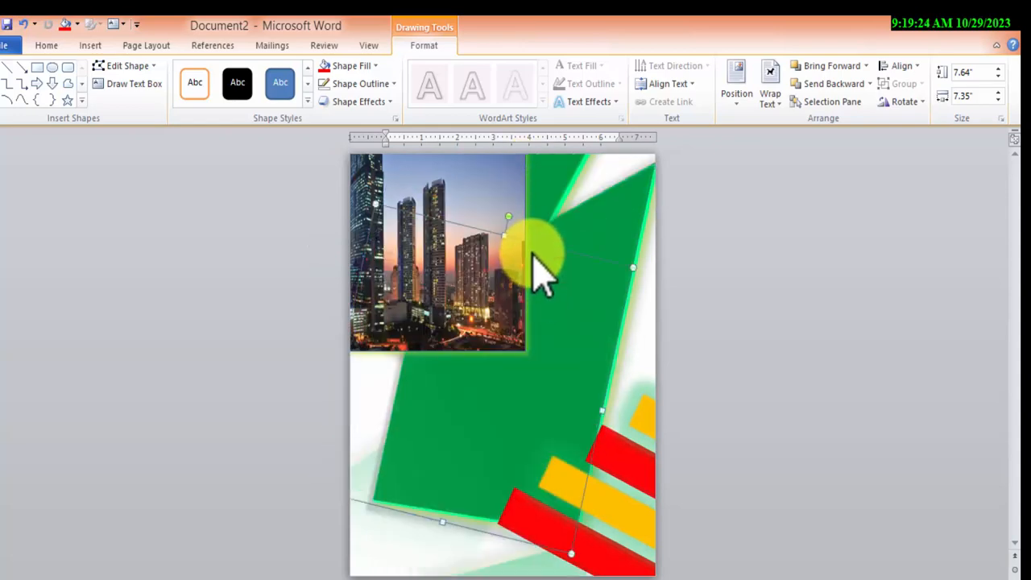